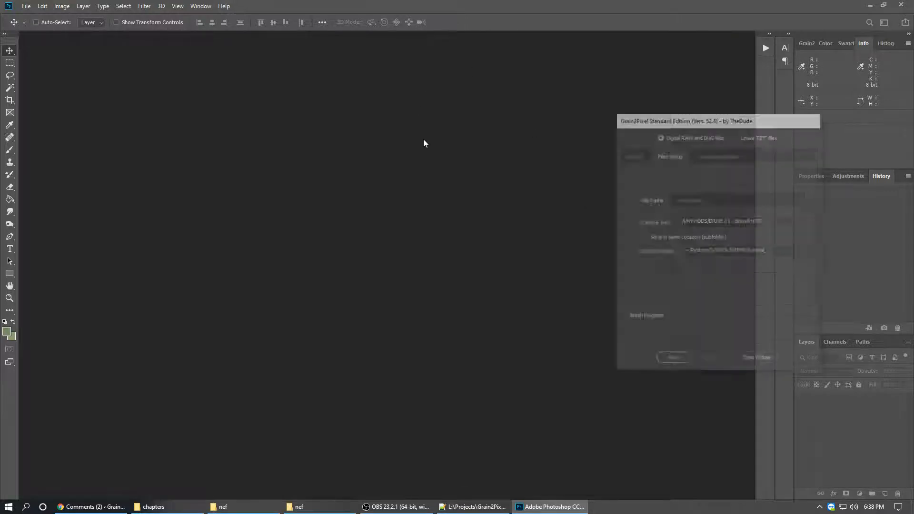
# Choose _DSC0042.NEF as the source file for conversion and check the tutorial_samples output folder path.
pyautogui.moveTo(713, 120); pyautogui.dragTo(692, 118)
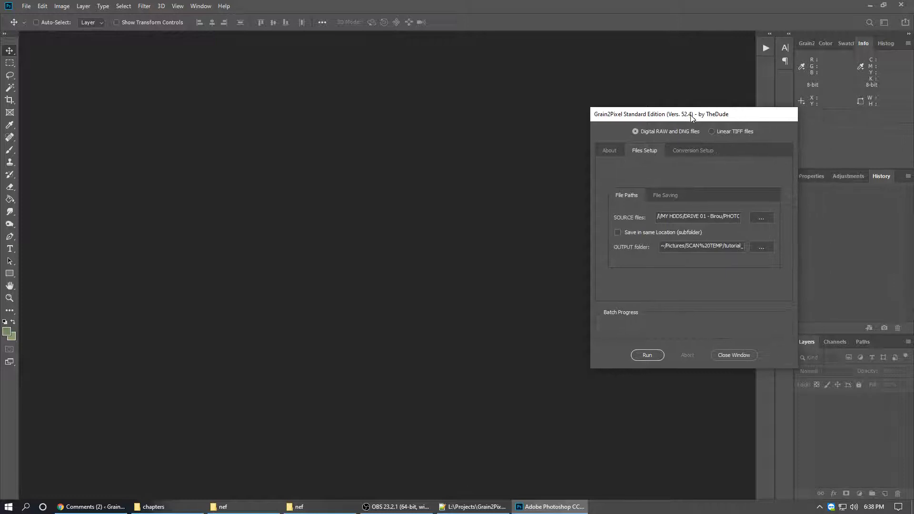
pyautogui.click(760, 218)
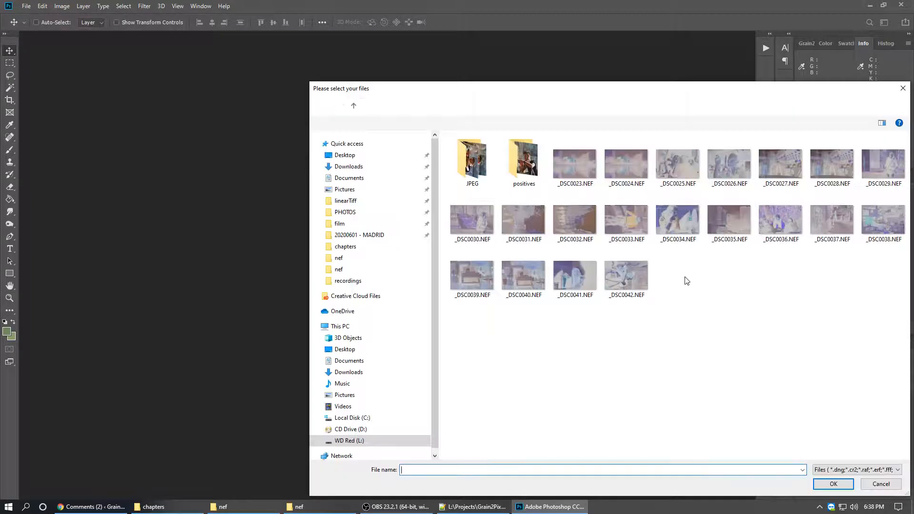
pyautogui.doubleClick(624, 278)
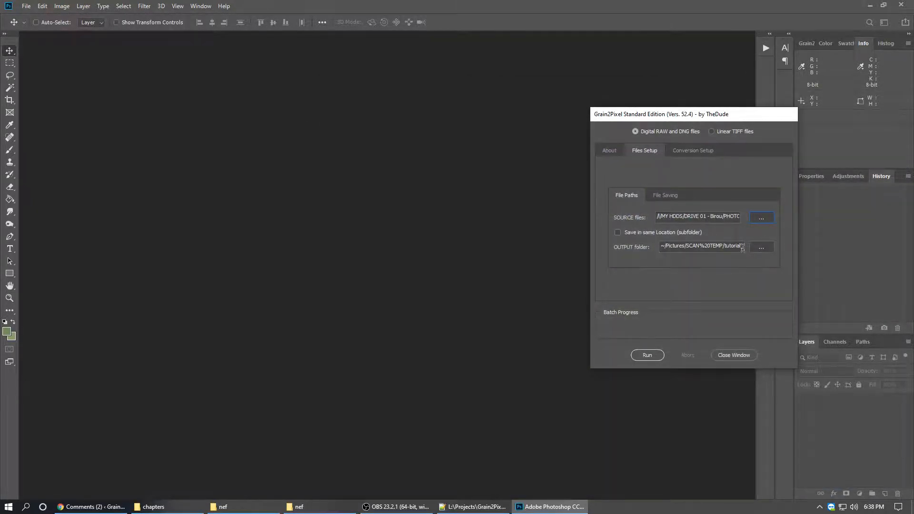
pyautogui.click(727, 247)
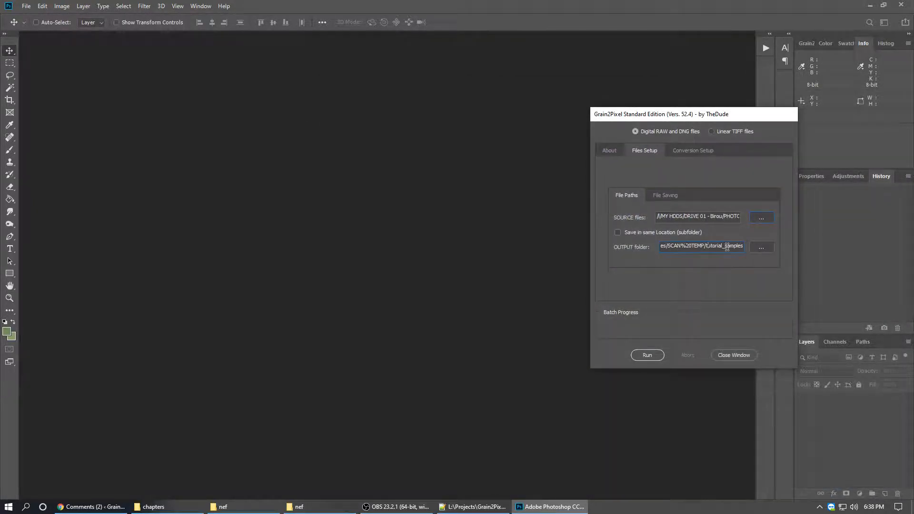
# Review the file saving options and the pre-conversion, conversion and post-conversion settings.
pyautogui.click(665, 195)
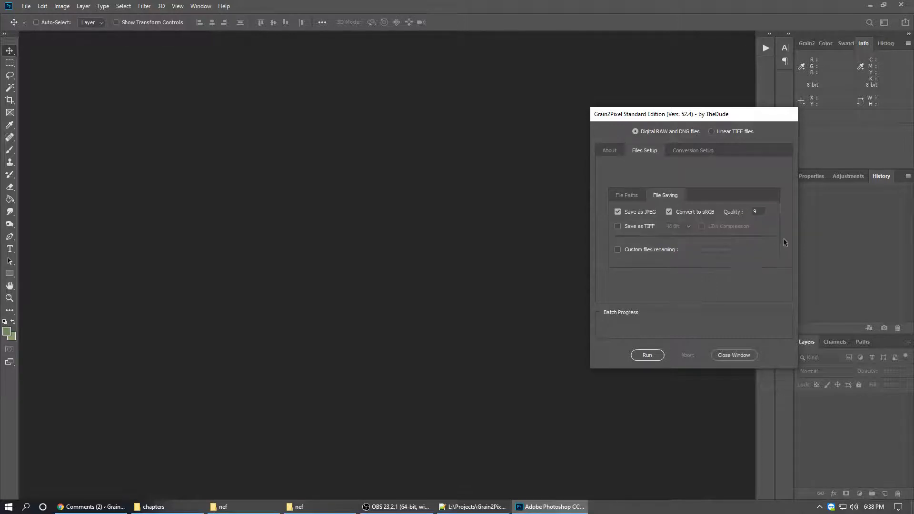
pyautogui.click(691, 152)
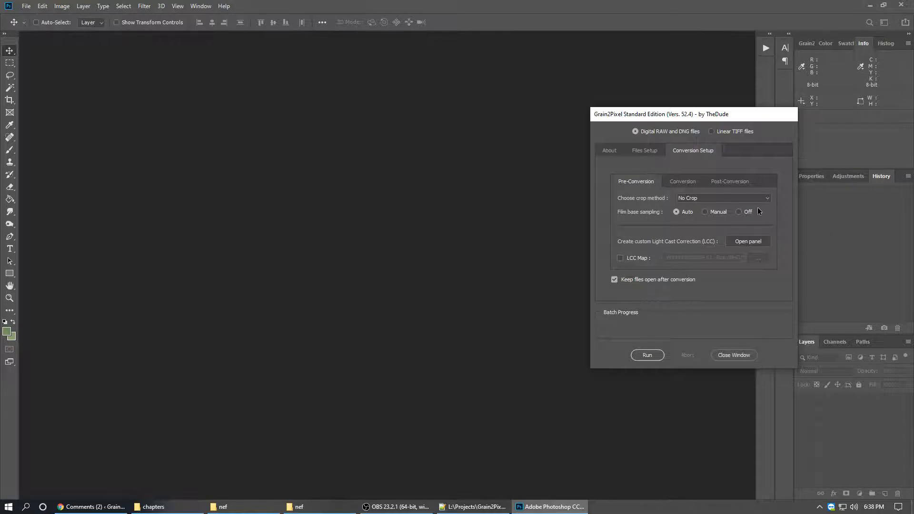
pyautogui.moveTo(714, 198)
pyautogui.click(693, 185)
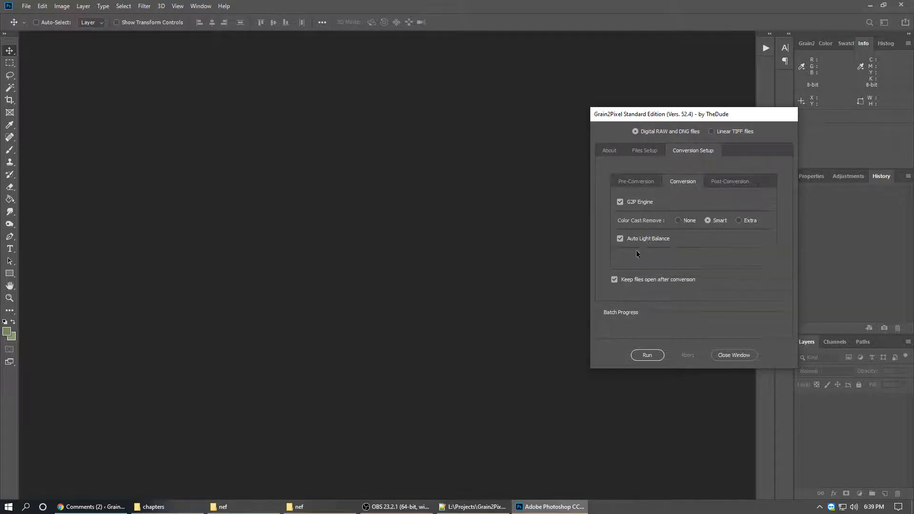
pyautogui.click(728, 186)
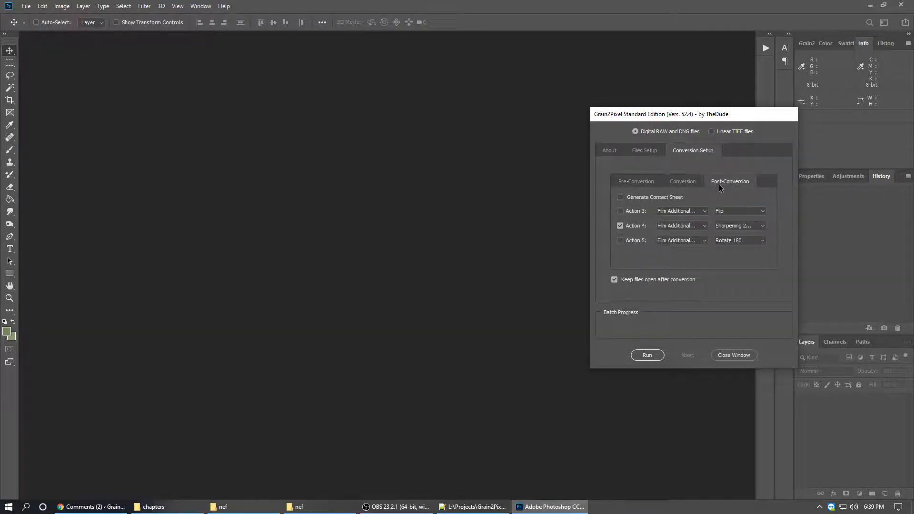
# Run the negative conversion, close the converter window and rotate the resulting photo upright.
pyautogui.click(648, 356)
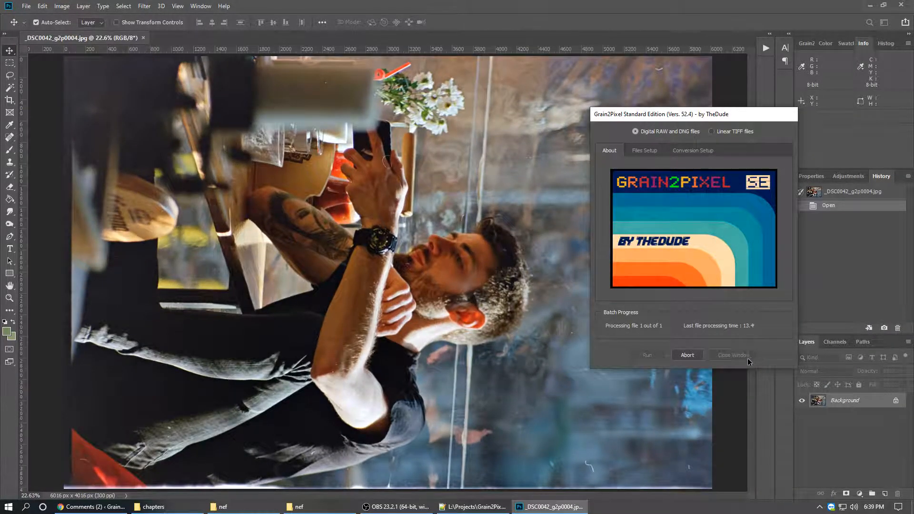
pyautogui.click(742, 359)
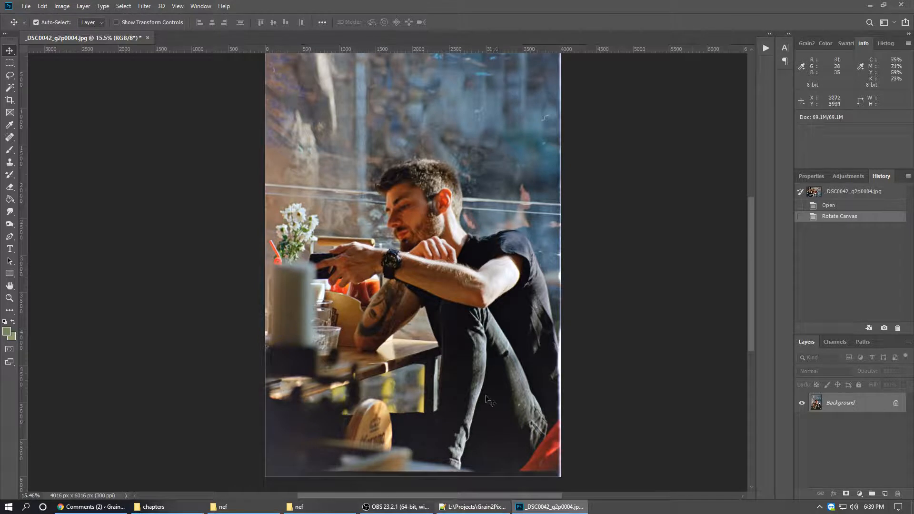
pyautogui.scroll(-2, 413, 282)
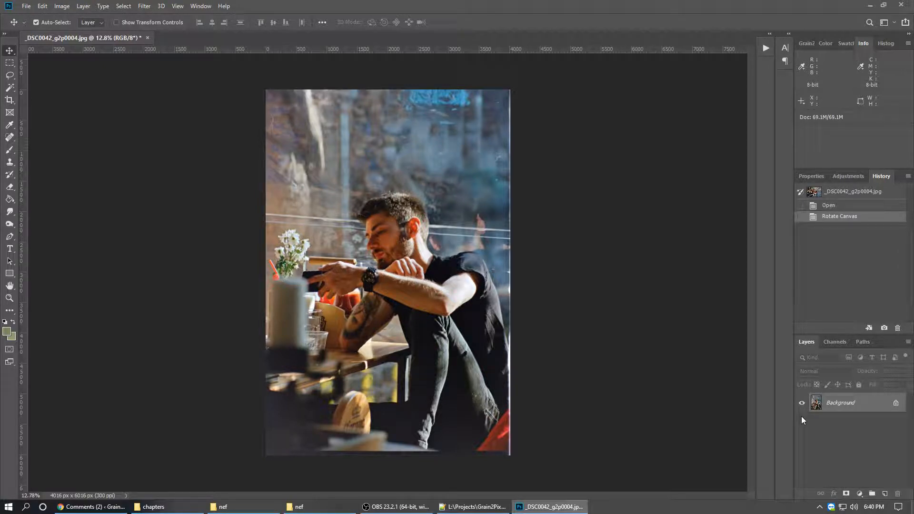
# Apply a Camera Raw lens correction with vignetting amount -62 and midpoint 30 to the photo.
pyautogui.hotkey('ctrl', 'shift', 'a')
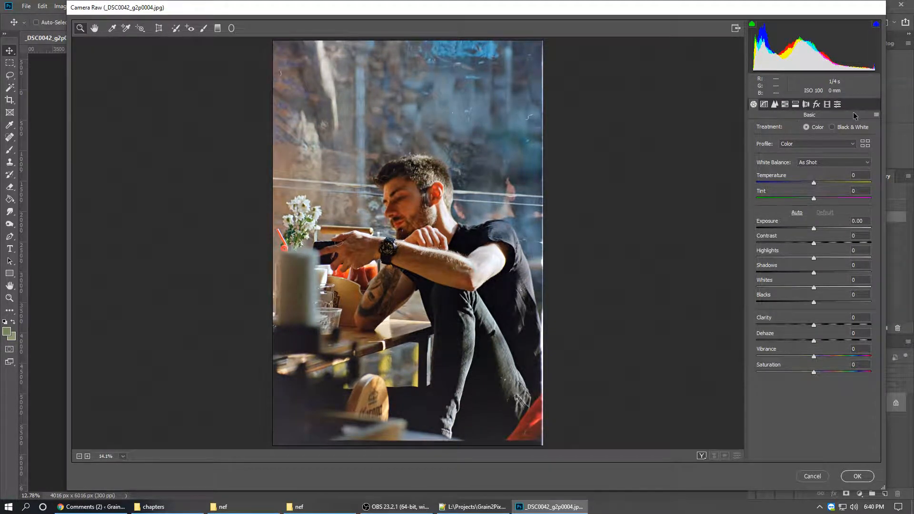
pyautogui.click(806, 105)
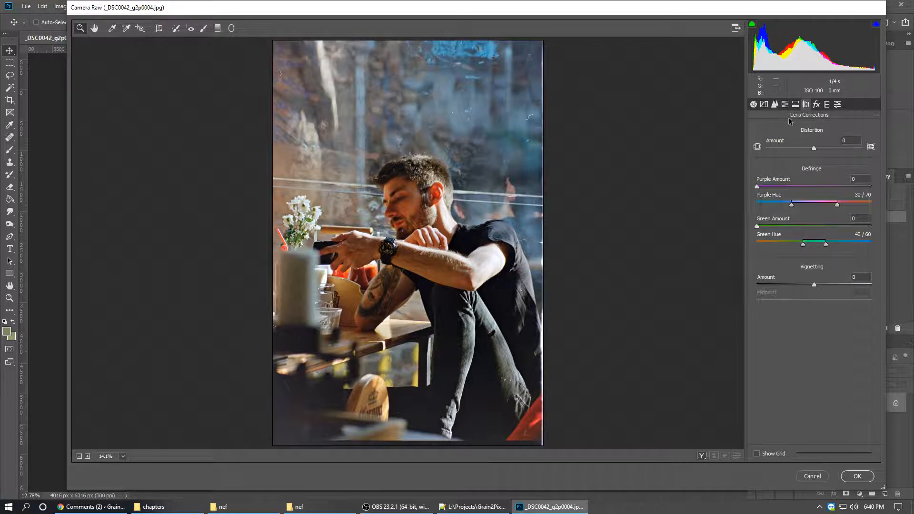
pyautogui.click(772, 284)
pyautogui.moveTo(775, 284); pyautogui.dragTo(791, 305)
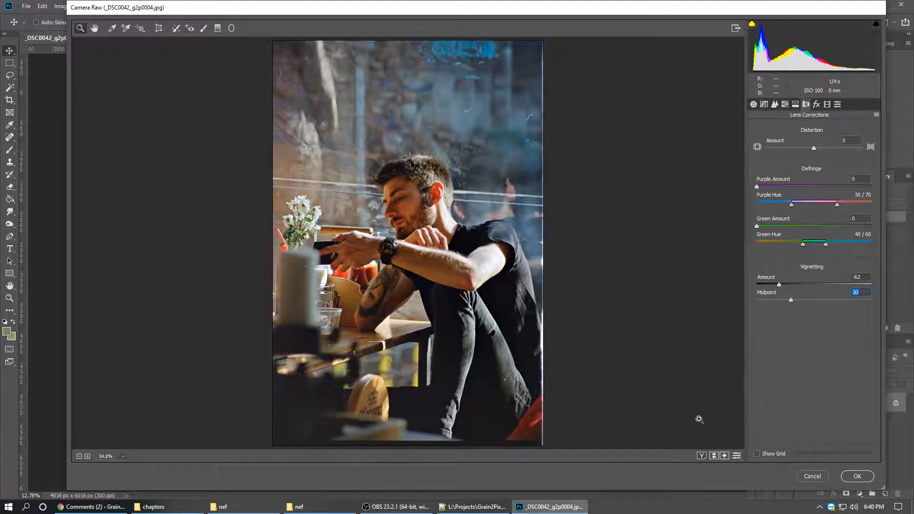
pyautogui.click(866, 476)
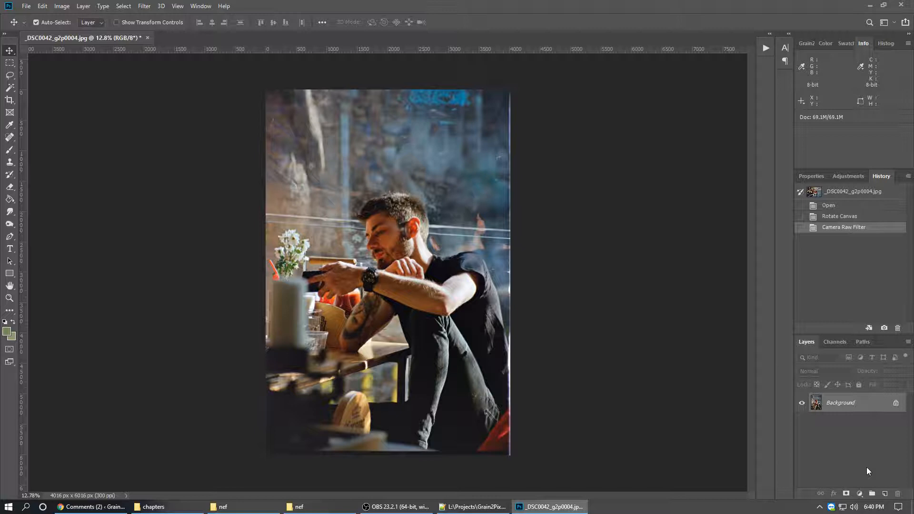
# Launch Adobe Lightroom Classic CC.
pyautogui.click(7, 509)
pyautogui.scroll(-3, 93, 424)
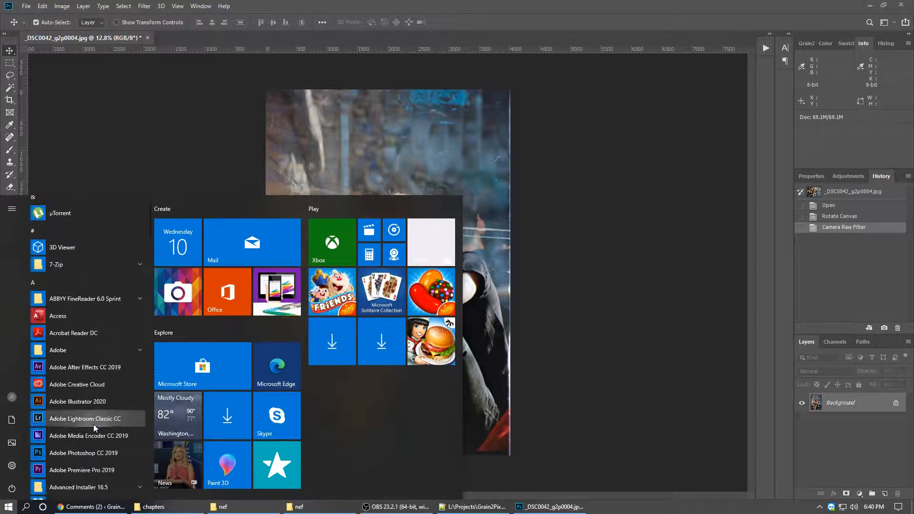
pyautogui.click(94, 424)
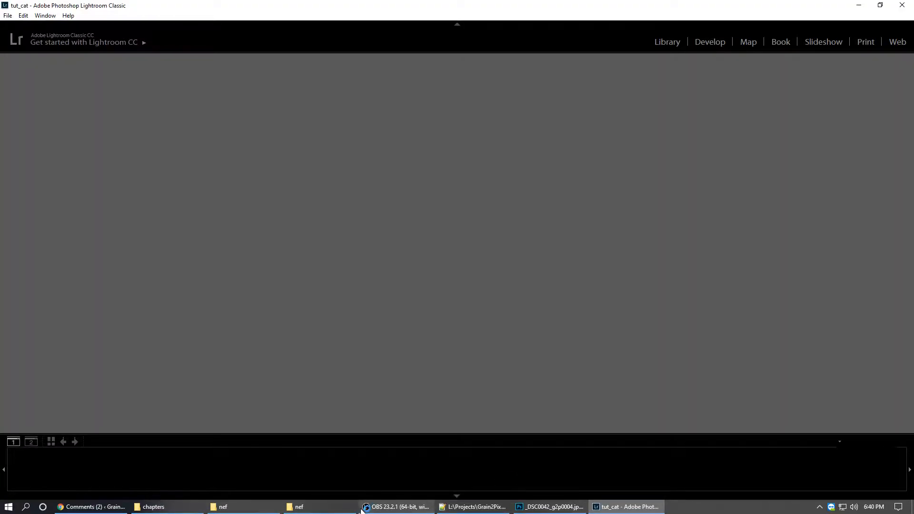
# Browse to the tutorial_samples folder inside SCAN TEMP in File Explorer, select _DSC0042_g2p0004.jpg and return to Lightroom.
pyautogui.moveTo(328, 508)
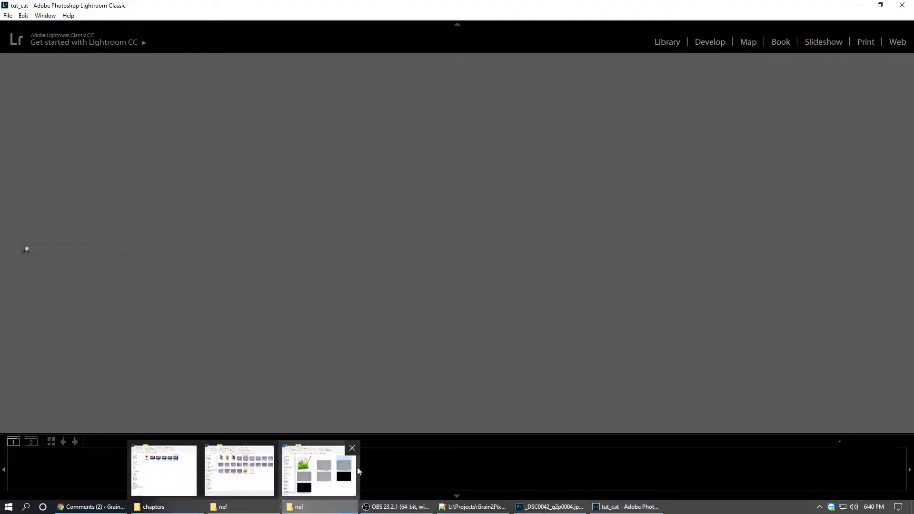
pyautogui.click(323, 510)
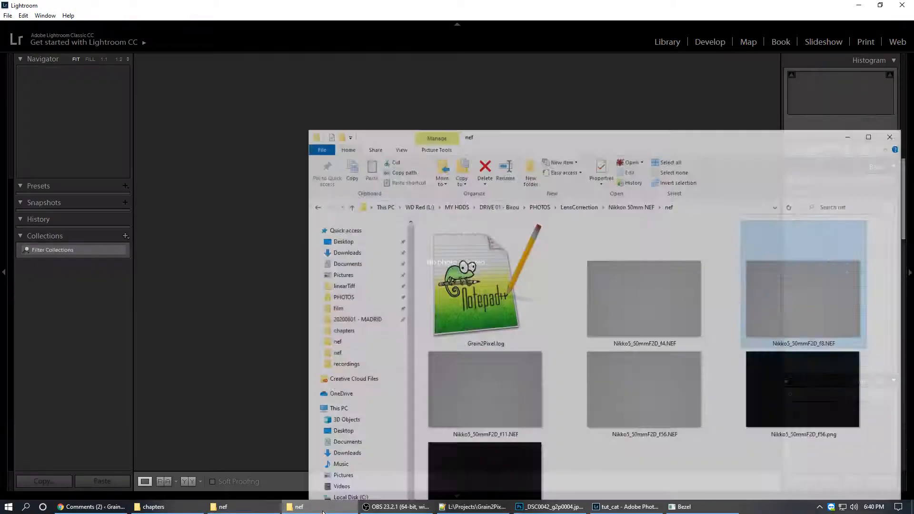
pyautogui.click(372, 267)
pyautogui.click(345, 252)
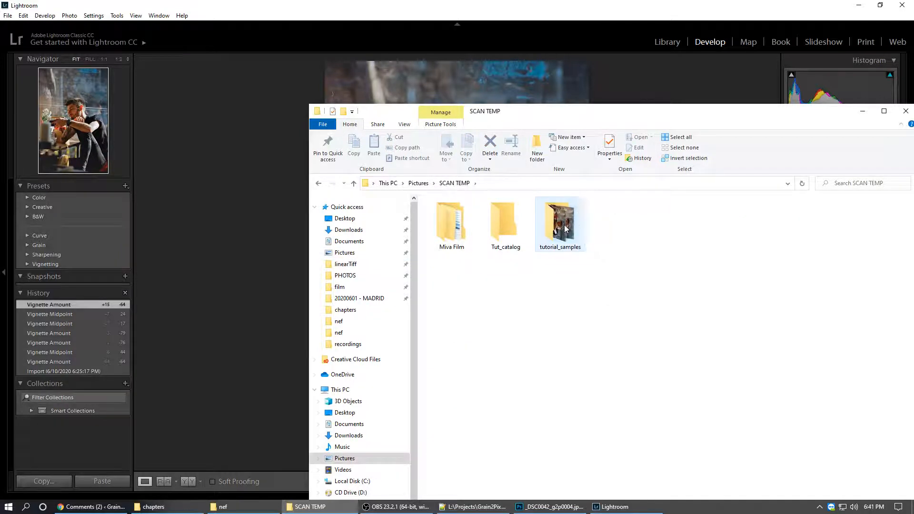
pyautogui.doubleClick(559, 224)
pyautogui.doubleClick(667, 241)
pyautogui.click(535, 5)
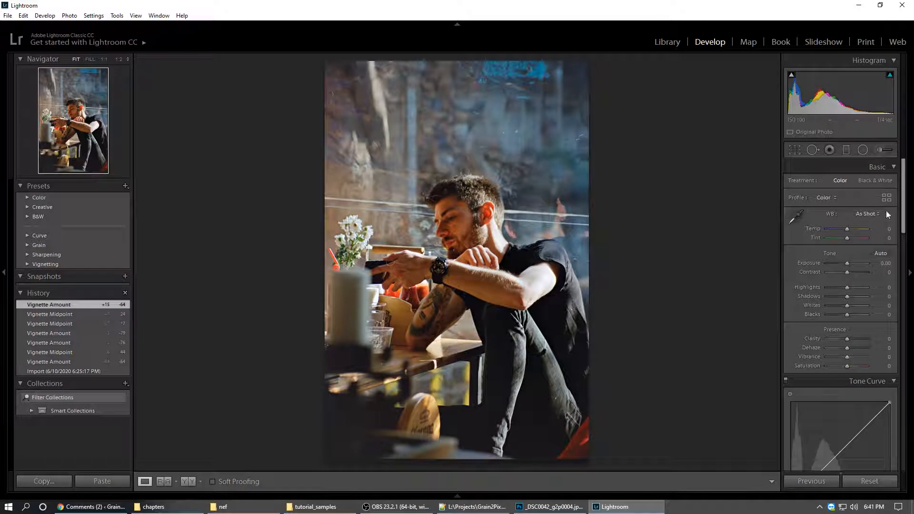
# Reset all develop settings of the photo.
pyautogui.scroll(-10, 893, 343)
pyautogui.click(905, 392)
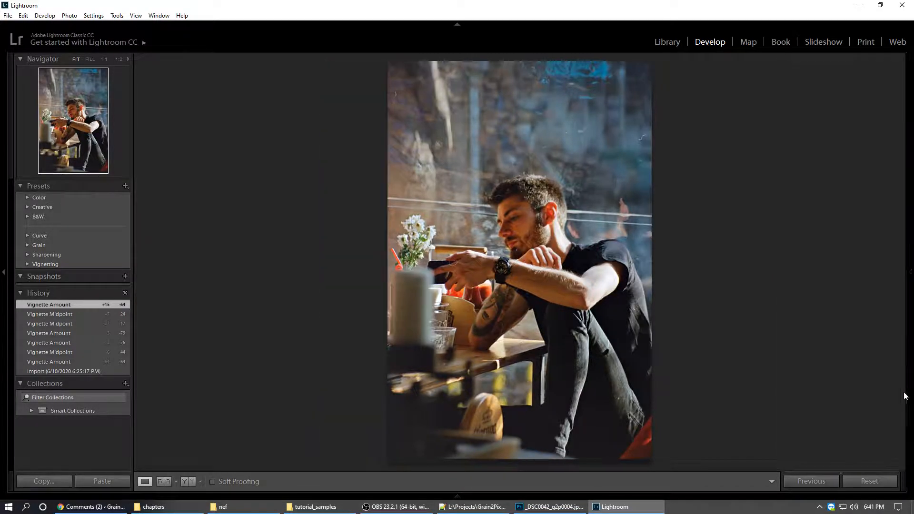
pyautogui.click(908, 273)
pyautogui.click(869, 480)
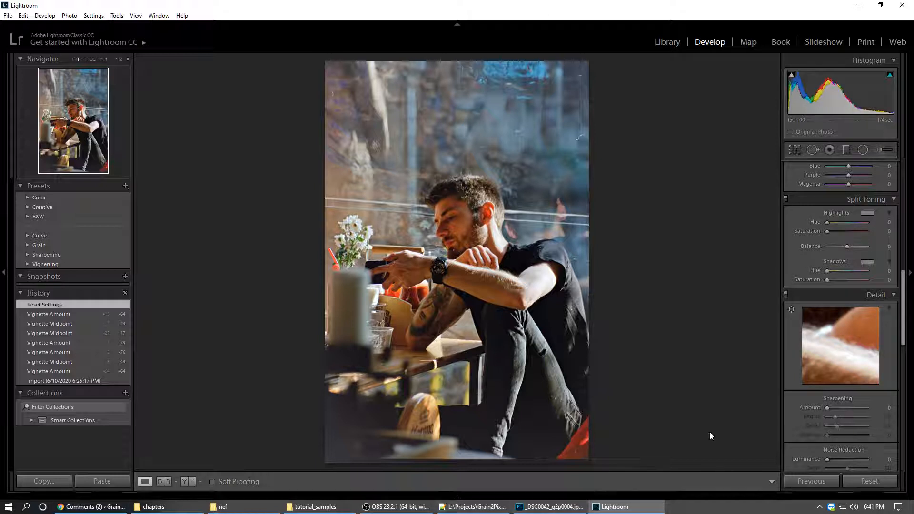
# Set the manual lens correction vignetting to amount -67 and midpoint 32, and show the filmstrip.
pyautogui.moveTo(904, 297); pyautogui.dragTo(904, 343)
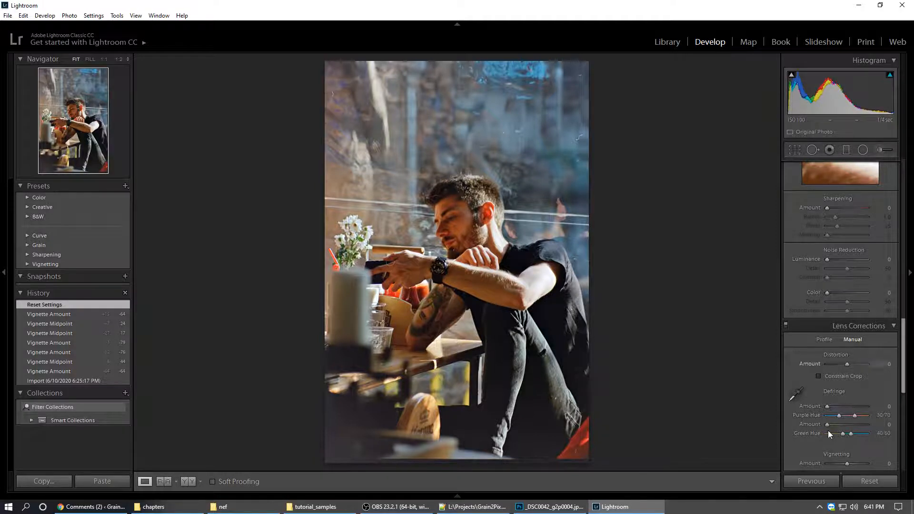
pyautogui.moveTo(903, 379); pyautogui.dragTo(903, 389)
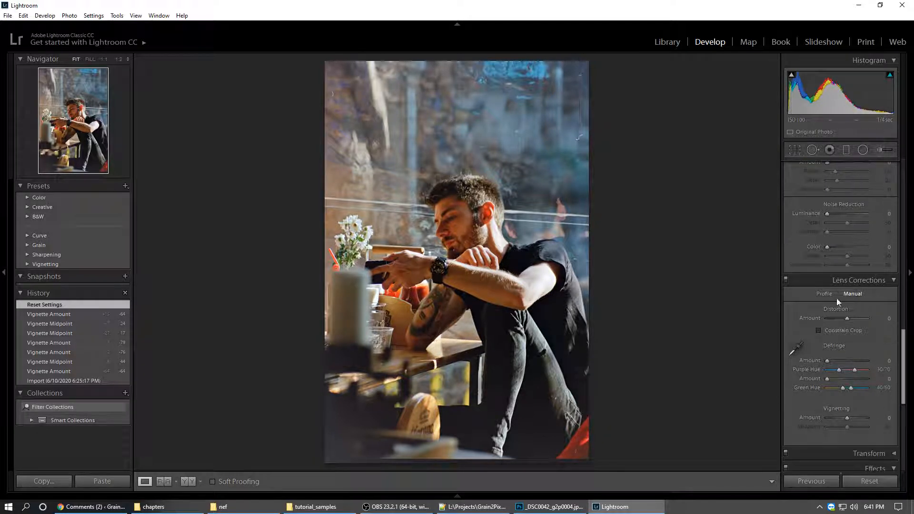
pyautogui.click(835, 417)
pyautogui.click(839, 425)
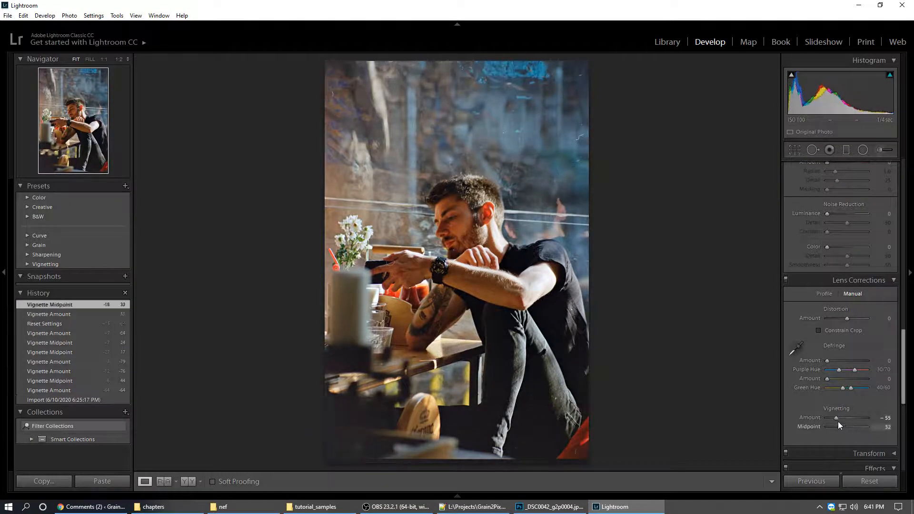
pyautogui.moveTo(836, 418); pyautogui.dragTo(832, 416)
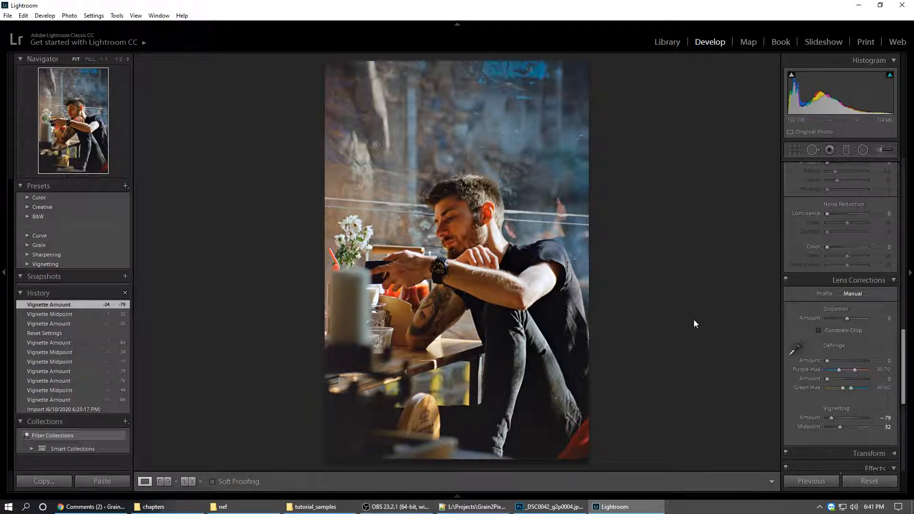
pyautogui.click(458, 497)
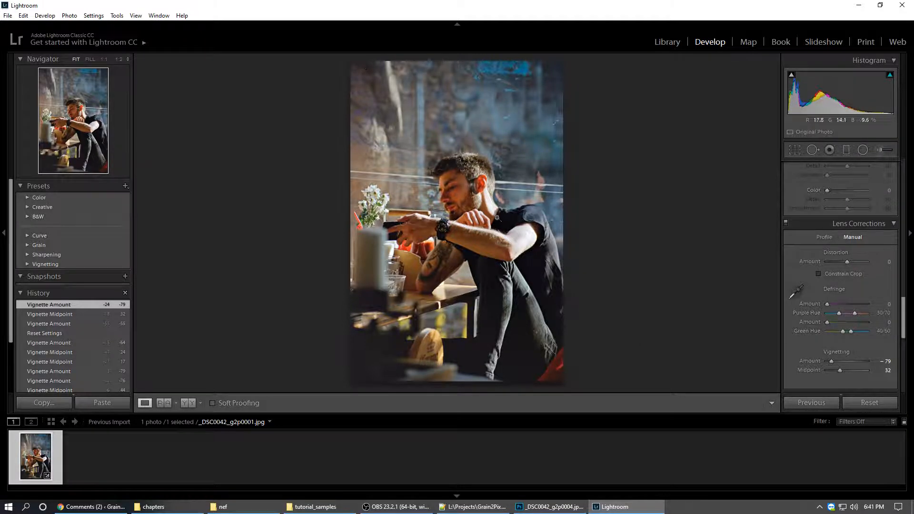
pyautogui.moveTo(830, 361); pyautogui.dragTo(833, 361)
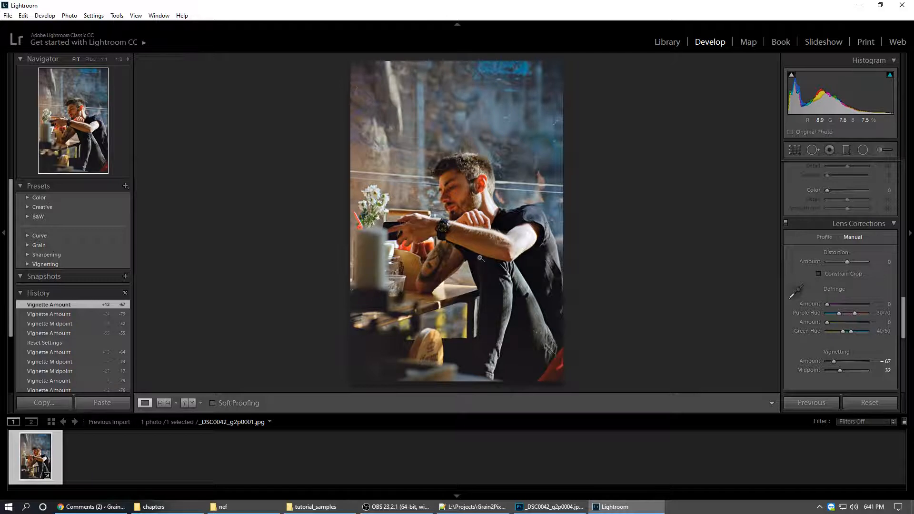
# Close Lightroom and minimize the tutorial_samples folder window to return to Photoshop.
pyautogui.click(901, 6)
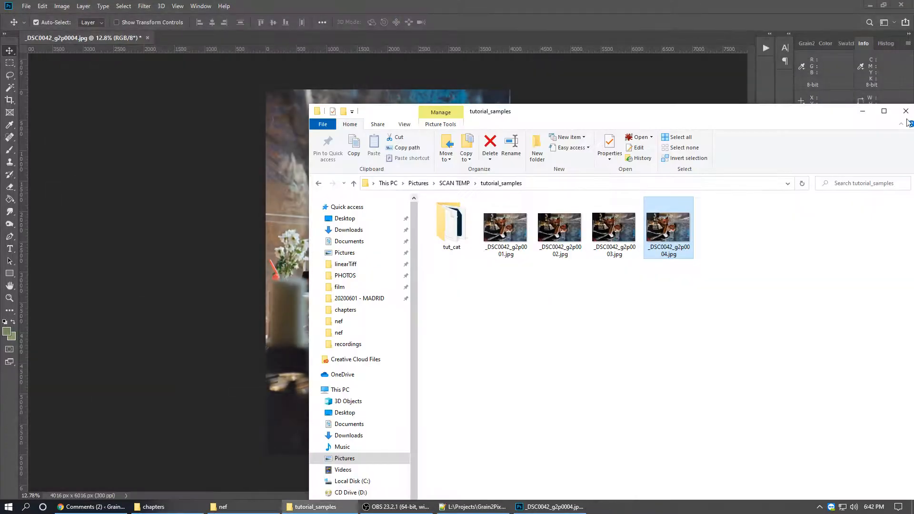
pyautogui.moveTo(869, 110); pyautogui.dragTo(726, 65)
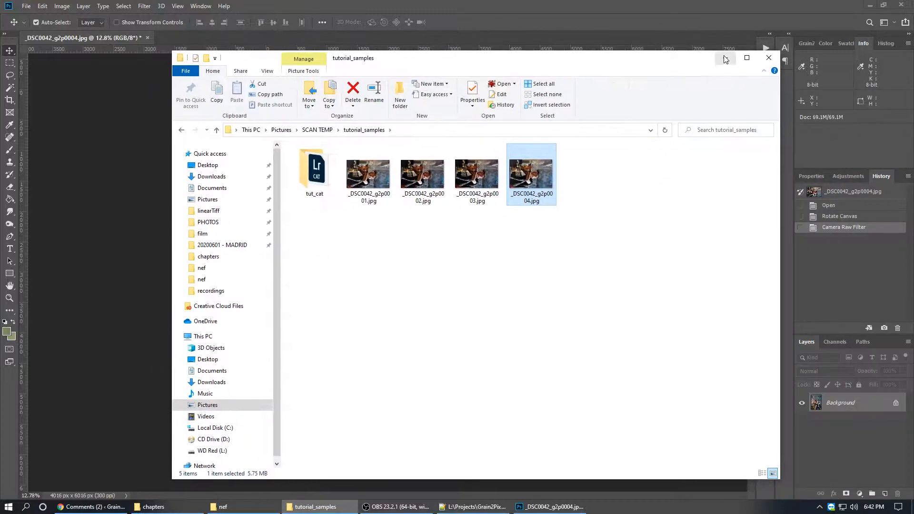
pyautogui.click(725, 59)
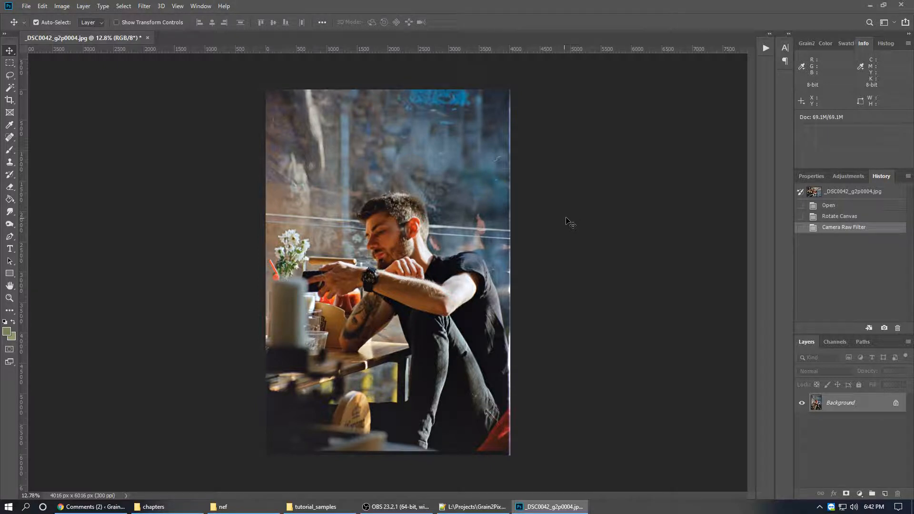
# Browse in File Explorer from PHOTOS through LensCorrection and Nikkon 50mm NEF to the nef folder of flat-field shots.
pyautogui.click(234, 507)
pyautogui.click(373, 186)
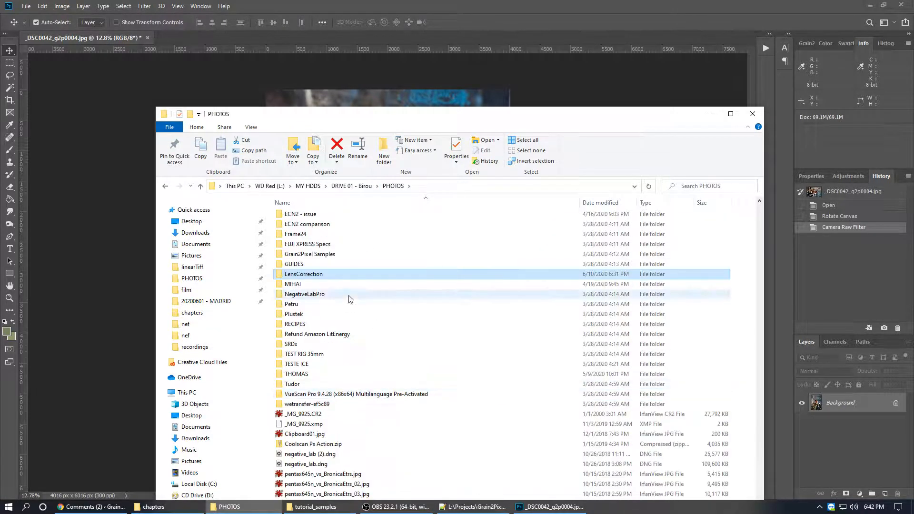
pyautogui.doubleClick(339, 274)
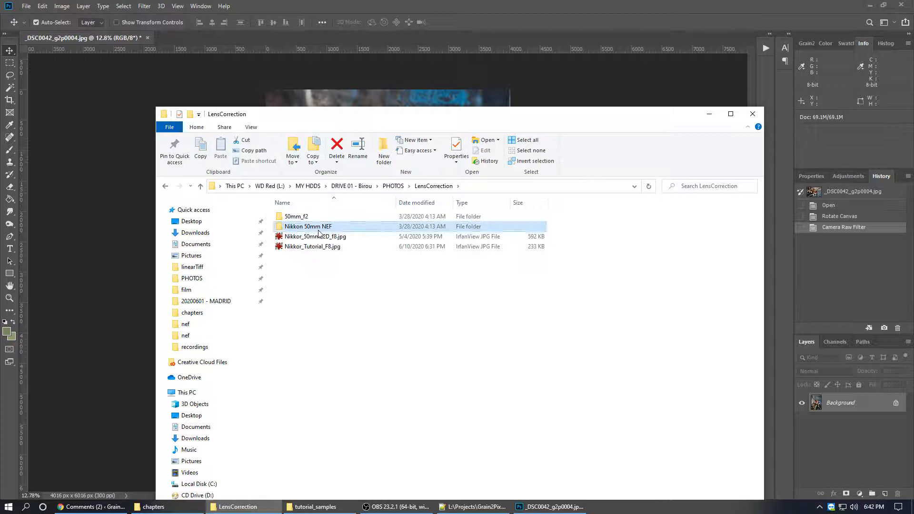
pyautogui.doubleClick(308, 226)
pyautogui.doubleClick(290, 216)
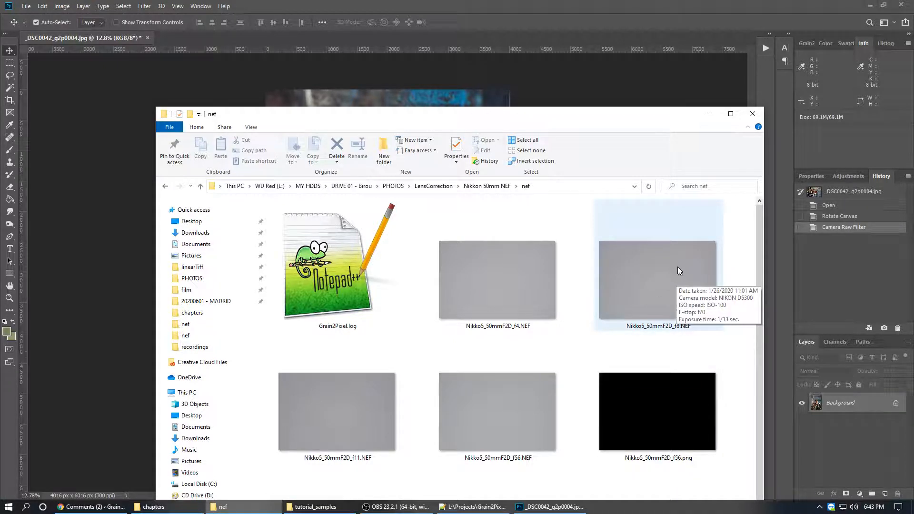
# View the flat-field shot Nikko5_50mmF2D_f8.NEF at full size, close the viewer and return to Photoshop.
pyautogui.doubleClick(664, 275)
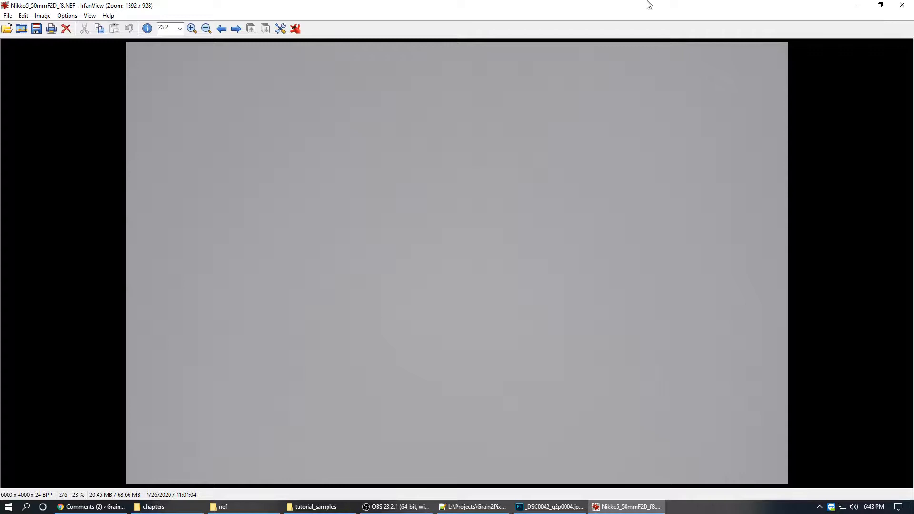
pyautogui.click(901, 6)
pyautogui.click(563, 510)
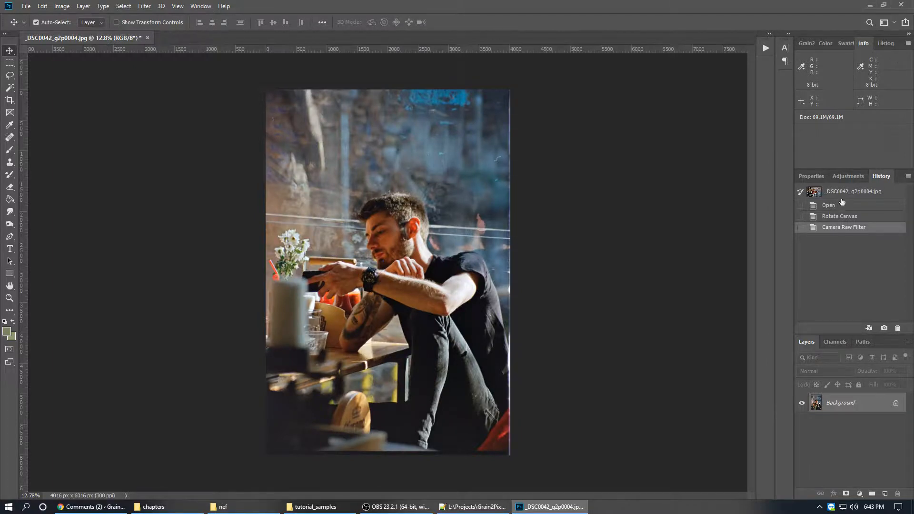
# Revert the photo to its Rotate Canvas state and open Grain2Pixel's panel for creating a custom Light Cast Correction.
pyautogui.click(840, 217)
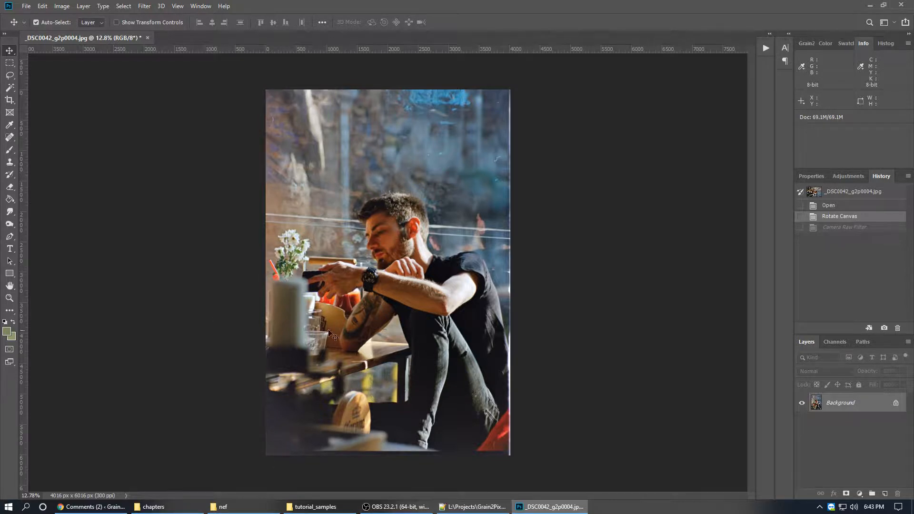
pyautogui.hotkey('ctrl', 'F12')
pyautogui.click(717, 155)
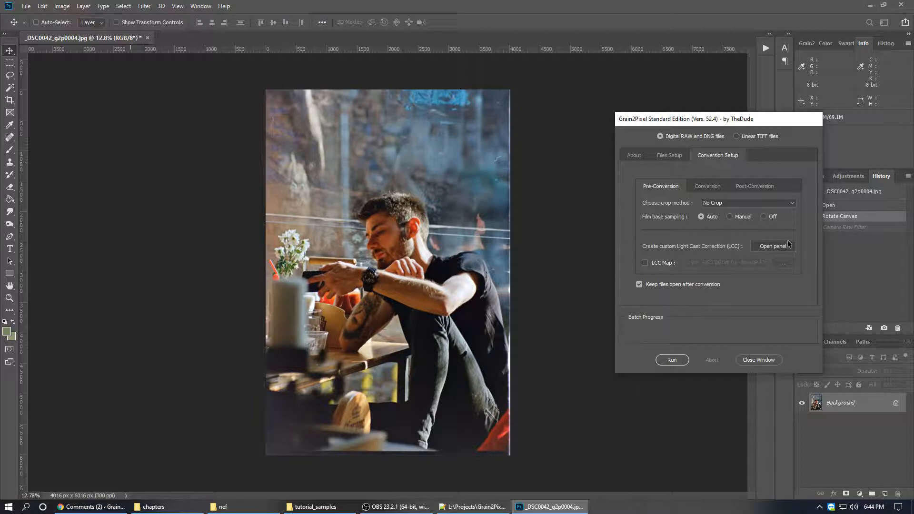
pyautogui.click(764, 245)
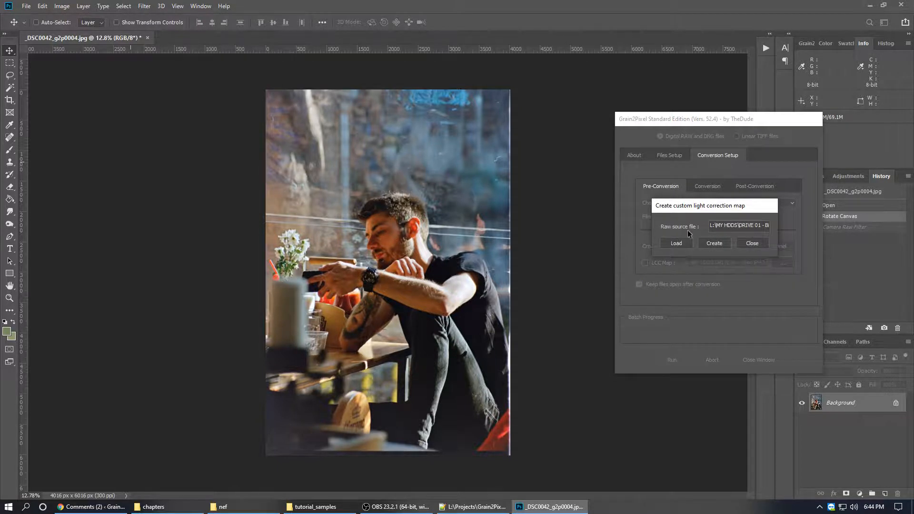
# Load Nikko5_50mmF2D_f8.NEF from the nef folder in LensCorrection, Nikkon 50mm NEF, as the raw source file.
pyautogui.moveTo(717, 226); pyautogui.dragTo(764, 229)
pyautogui.click(763, 227)
pyautogui.click(684, 244)
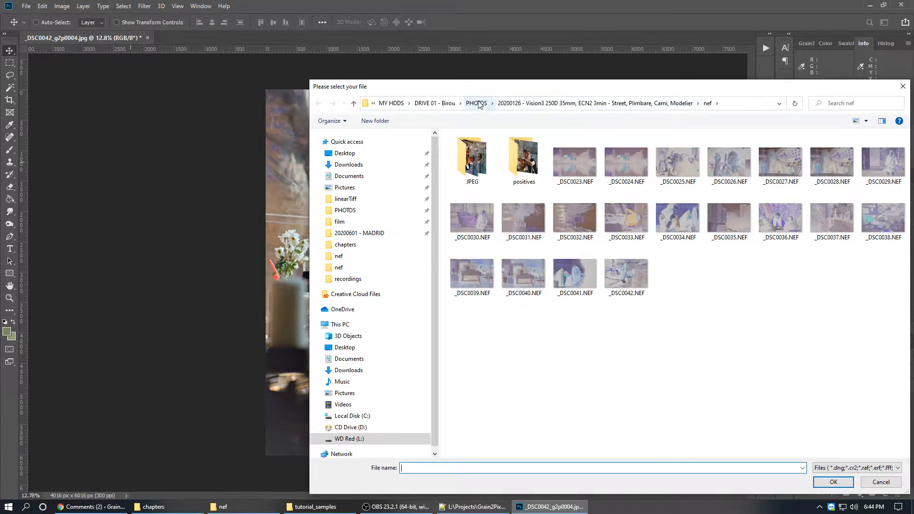
pyautogui.click(476, 104)
pyautogui.click(541, 383)
pyautogui.scroll(-10, 542, 385)
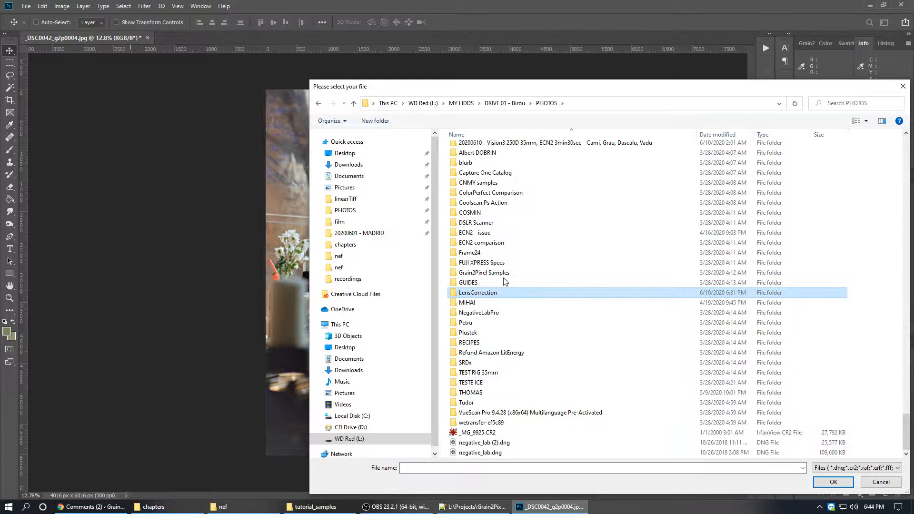
pyautogui.doubleClick(497, 294)
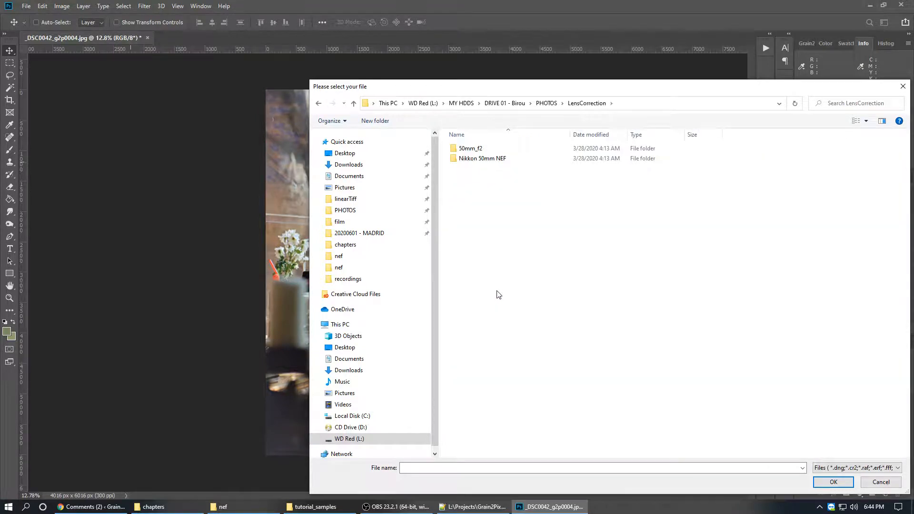
pyautogui.doubleClick(488, 159)
pyautogui.doubleClick(487, 150)
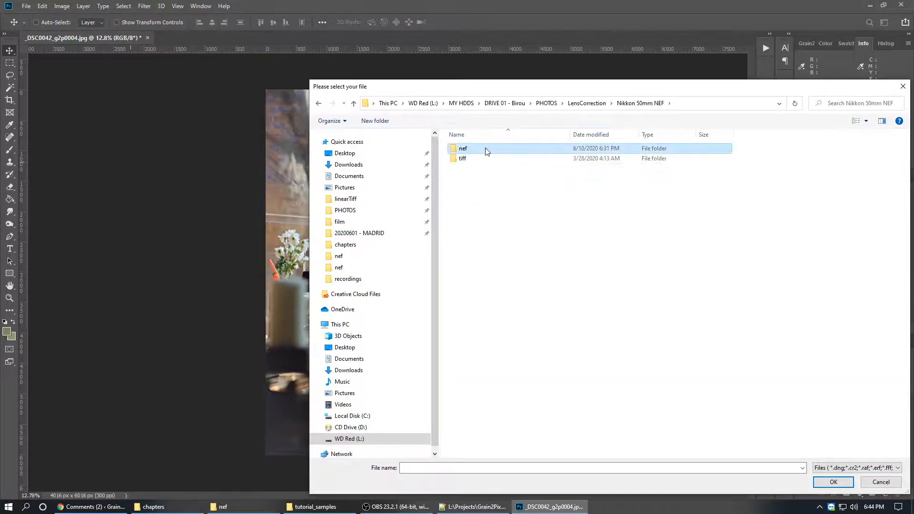
pyautogui.click(638, 236)
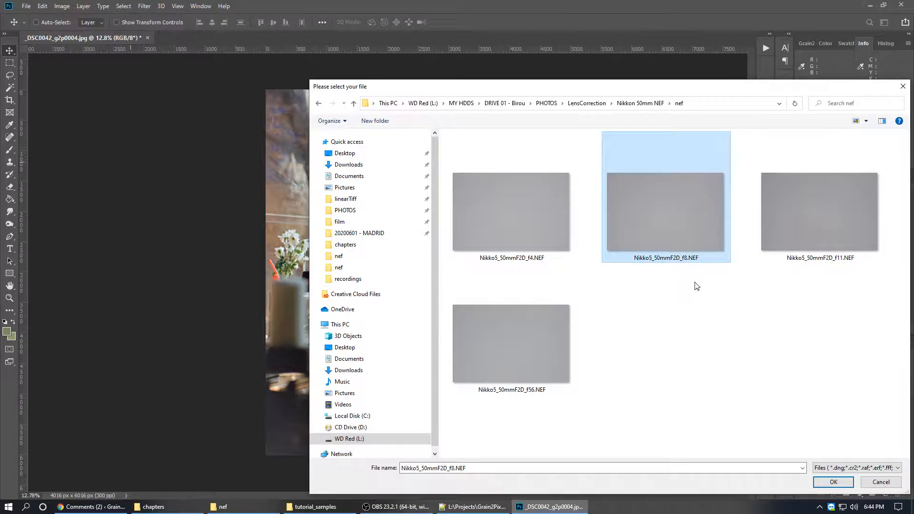
pyautogui.click(841, 482)
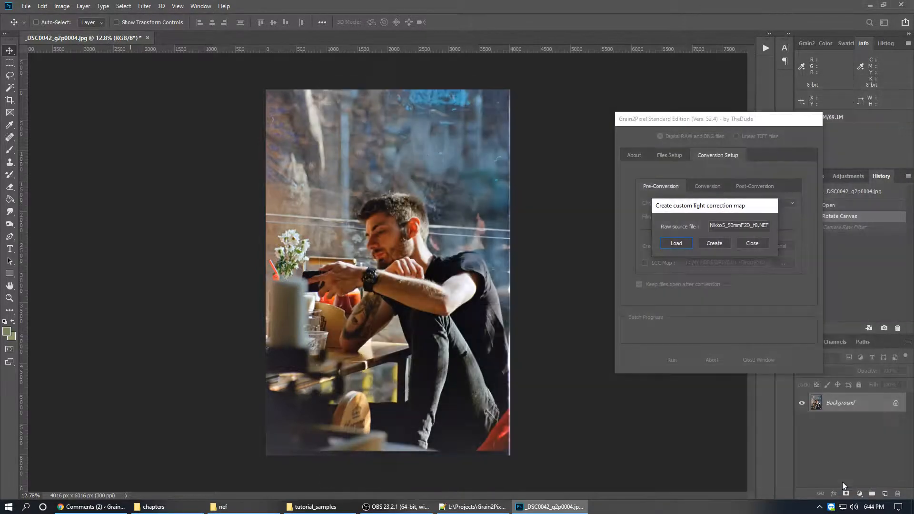
# Create the light correction map from the loaded raw file and choose JPEG as its save format.
pyautogui.click(716, 245)
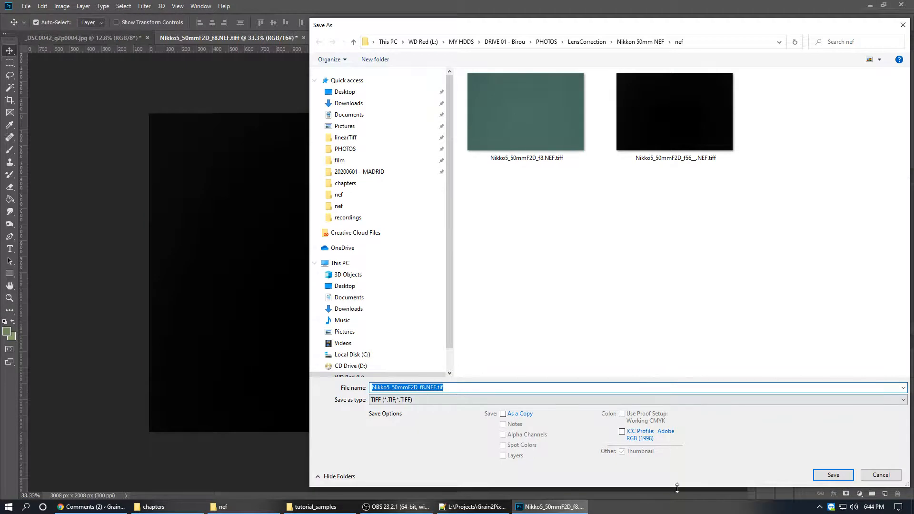
pyautogui.moveTo(635, 27); pyautogui.dragTo(568, 13)
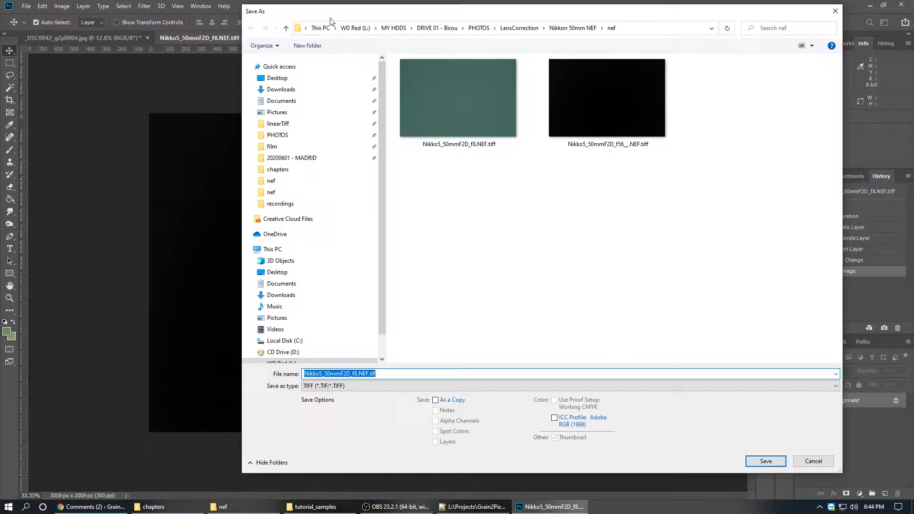
pyautogui.click(423, 386)
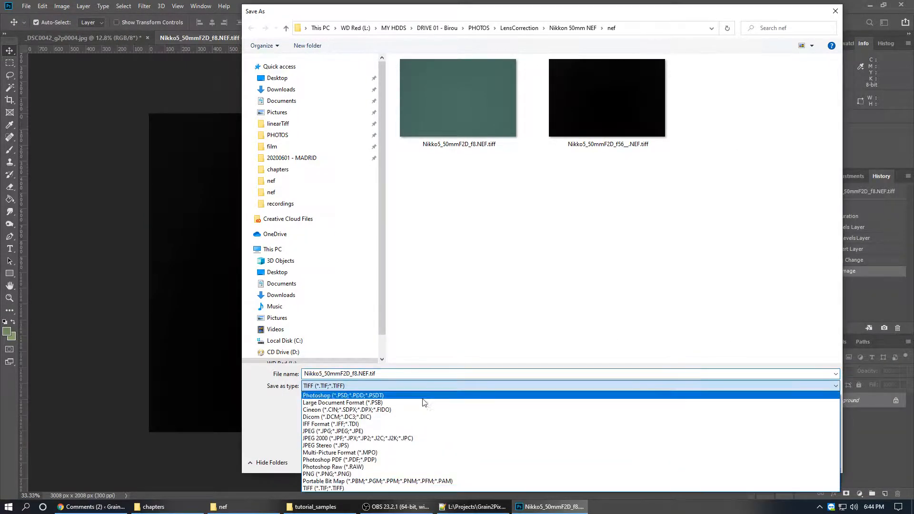
pyautogui.click(401, 431)
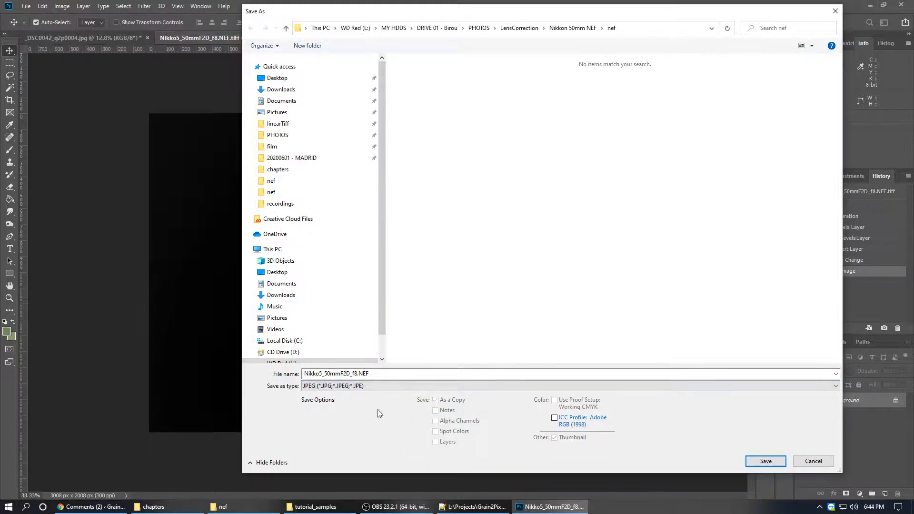
# Save the correction map in the LensCorrection folder as Nikkor_Tutorial_V2_F8.jpg with JPEG quality 10.
pyautogui.click(517, 28)
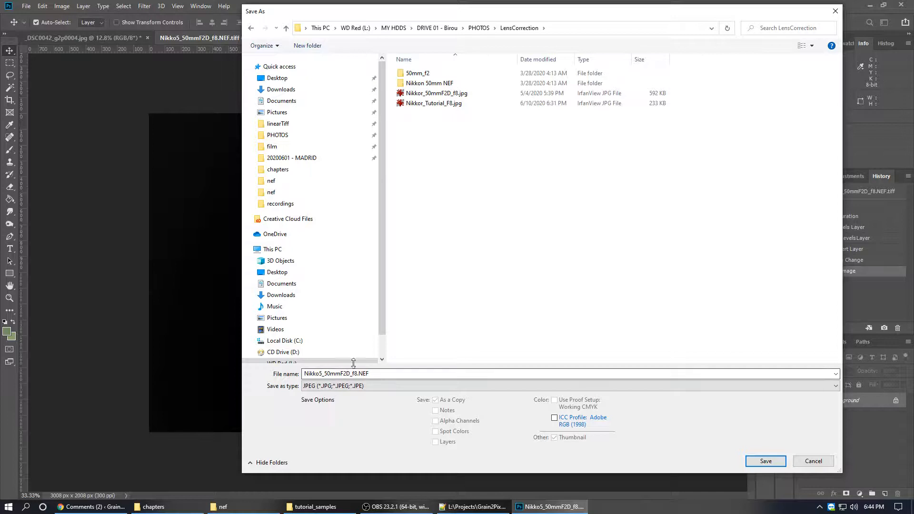
pyautogui.click(426, 103)
pyautogui.doubleClick(347, 374)
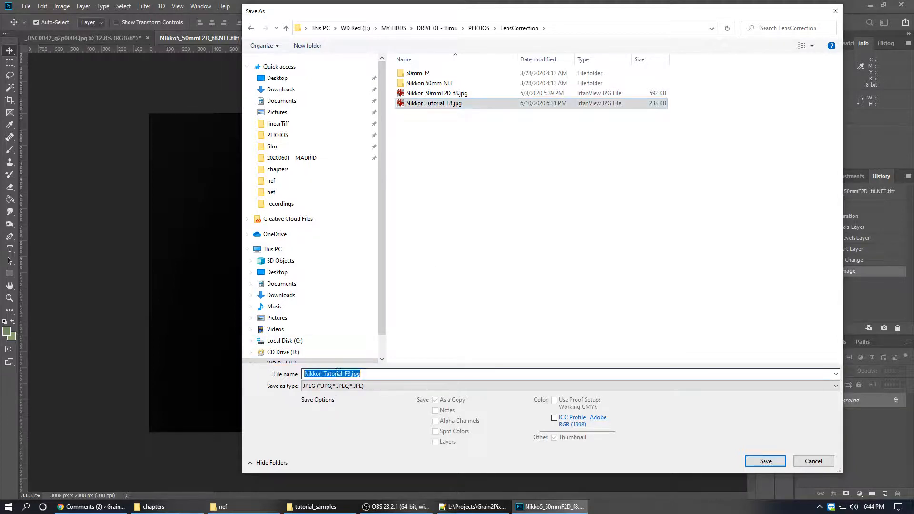
pyautogui.click(346, 374)
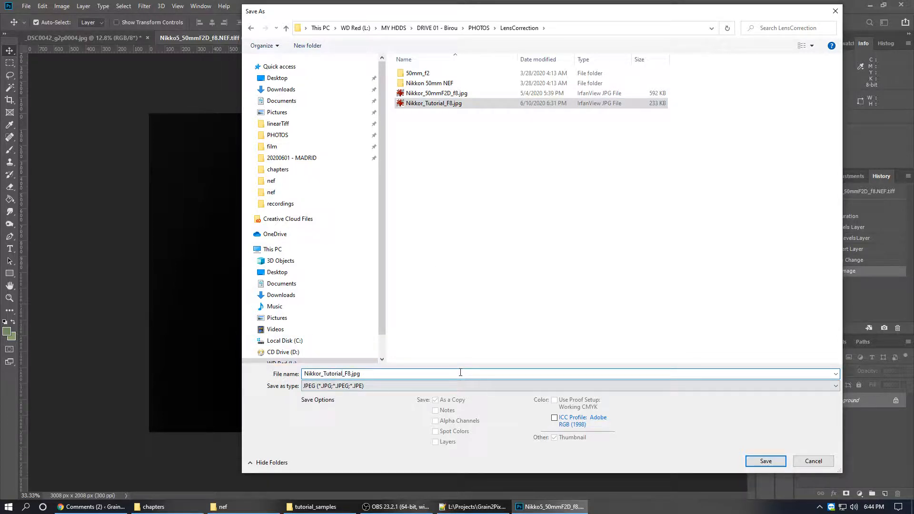
pyautogui.write('V2_')
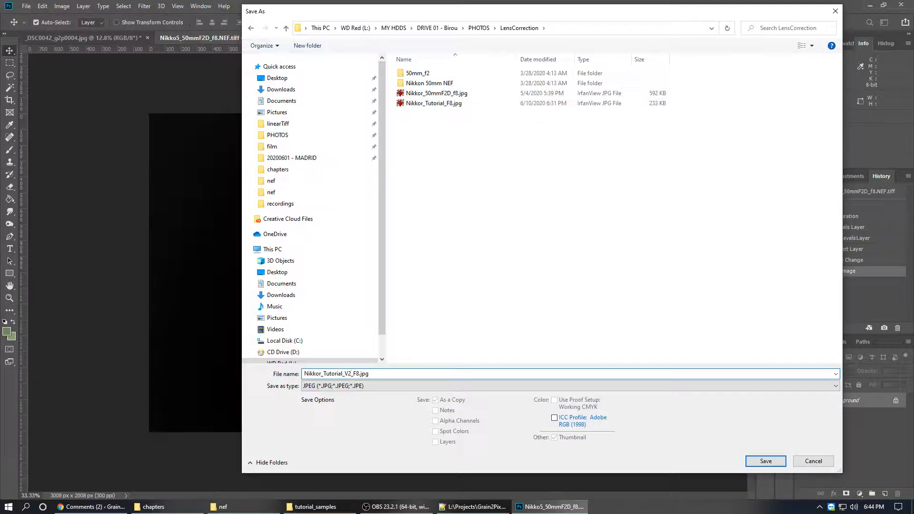
pyautogui.click(765, 461)
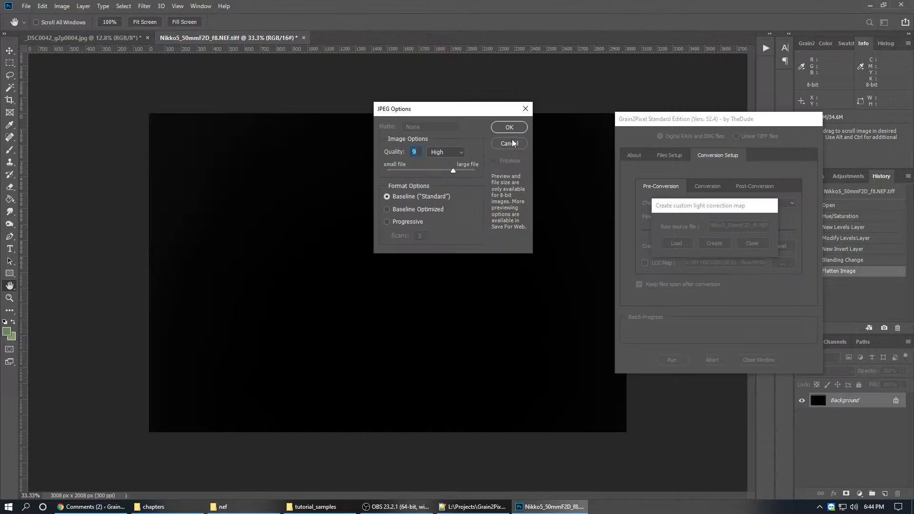
pyautogui.write('10')
pyautogui.click(499, 127)
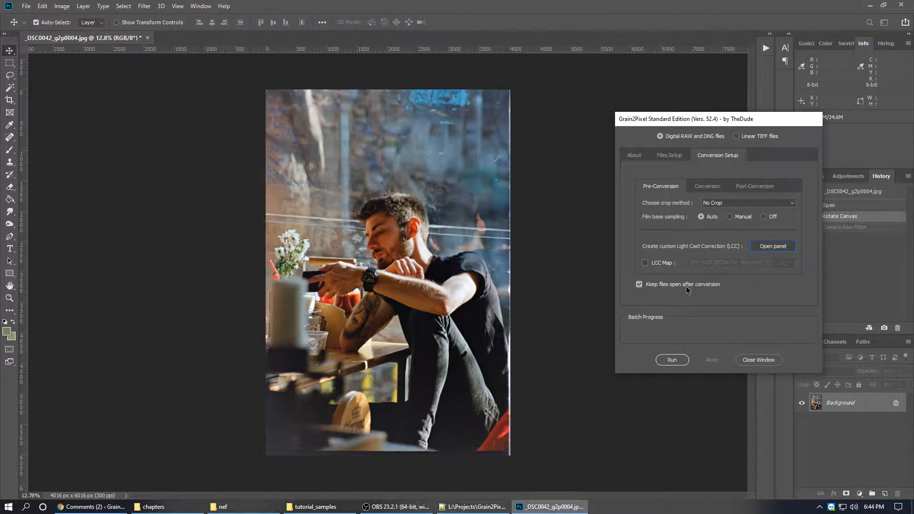
# Enable the LCC map using Nikkor_Tutorial_V2_F8.jpg, run the negative conversion with it and close Grain2Pixel.
pyautogui.moveTo(666, 264)
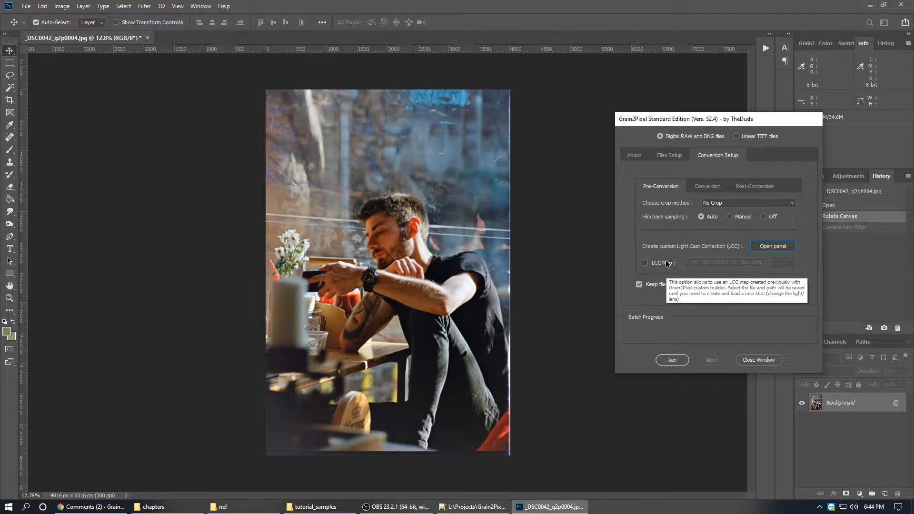
pyautogui.click(666, 264)
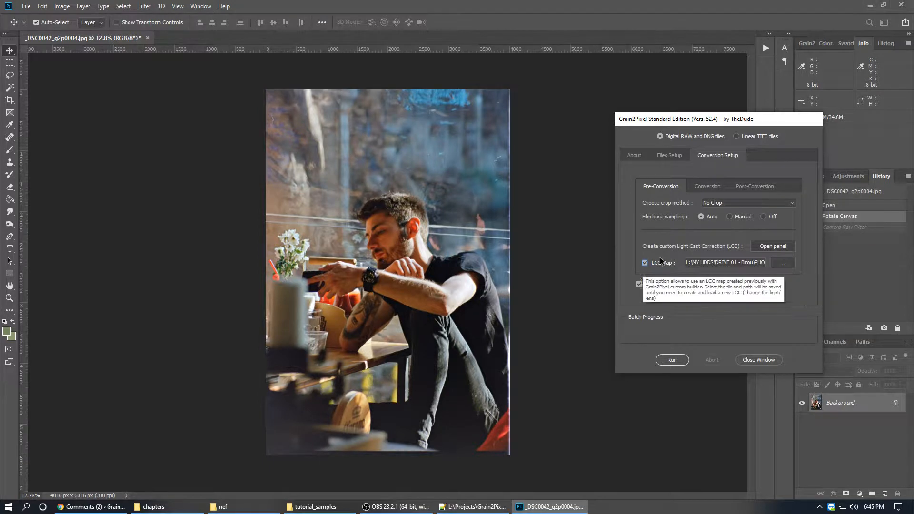
pyautogui.click(784, 263)
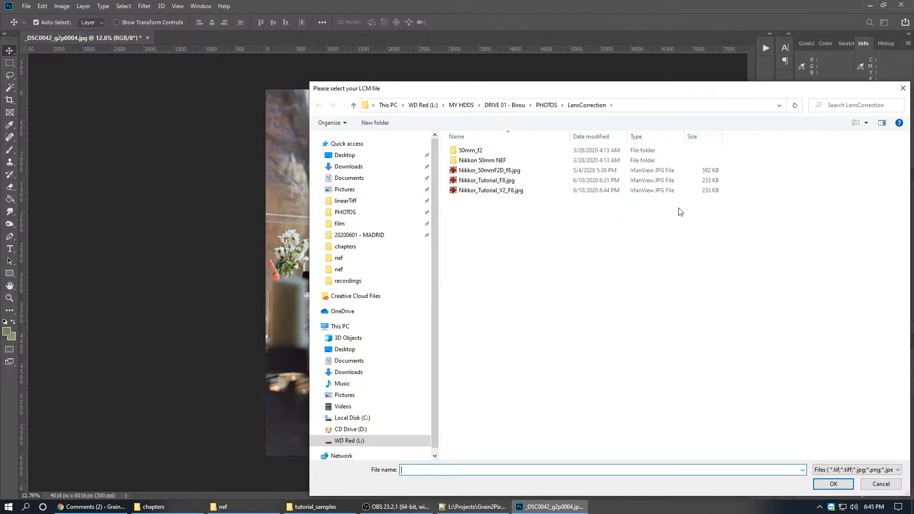
pyautogui.click(507, 190)
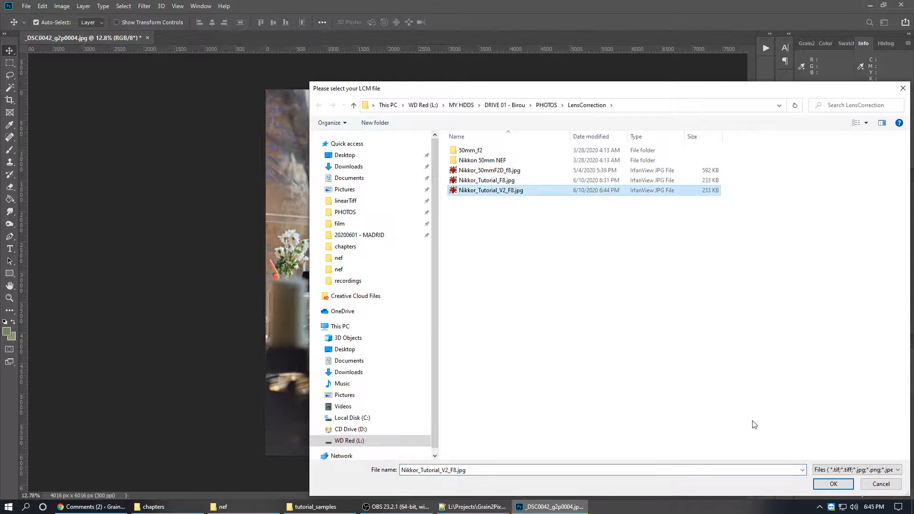
pyautogui.click(832, 483)
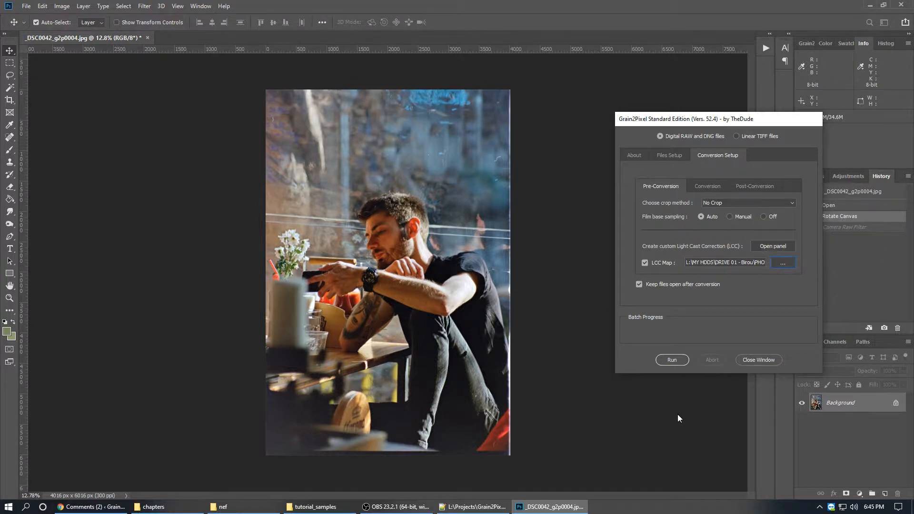
pyautogui.click(676, 359)
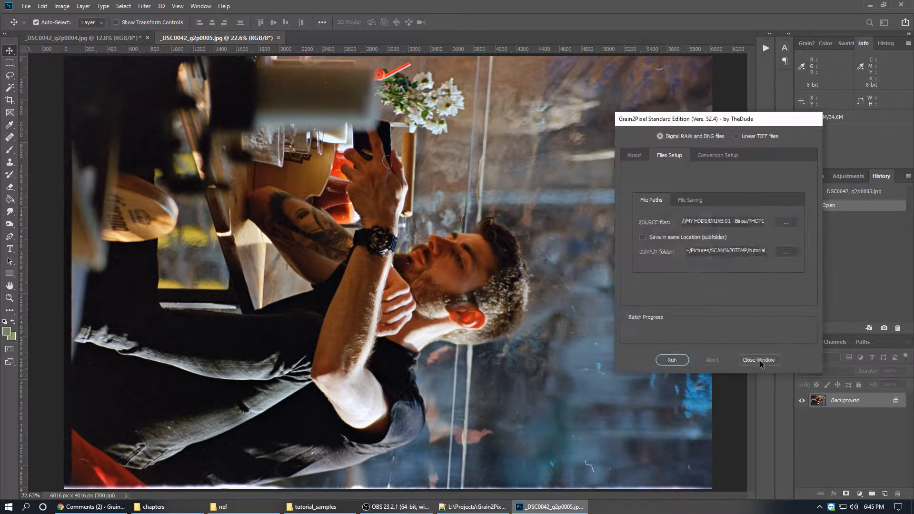
pyautogui.click(759, 361)
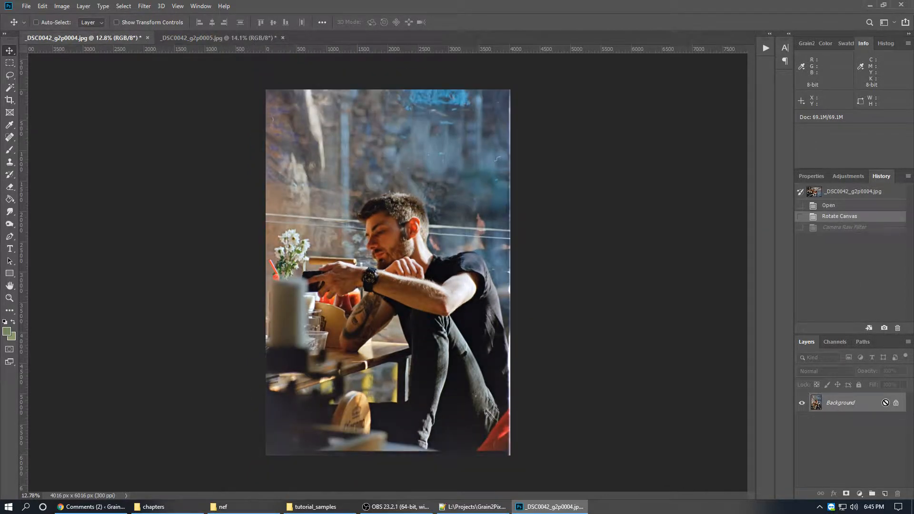
# Paste the LCC-corrected conversion as a new layer over _DSC0042_g2p0004.jpg and name the layer LCC.
pyautogui.hotkey('ctrl', 'v')
pyautogui.doubleClick(834, 402)
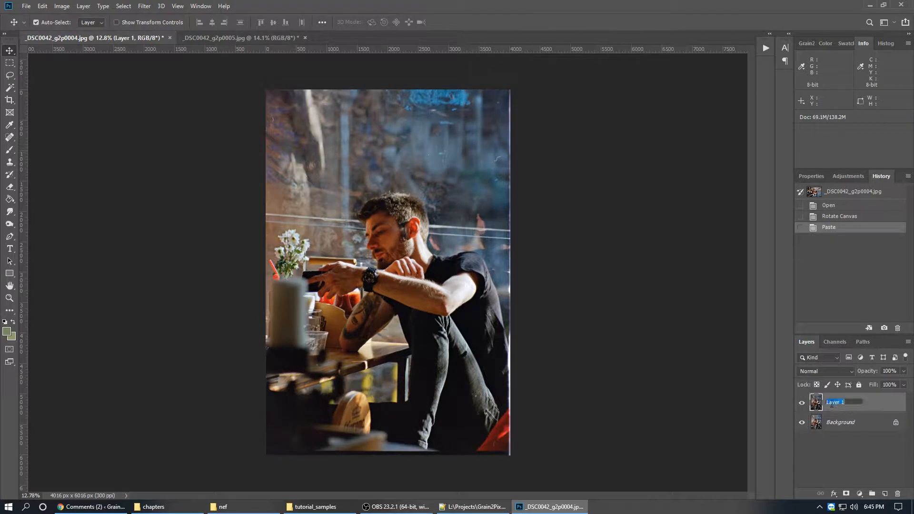
pyautogui.write('LCC')
pyautogui.press('Return')
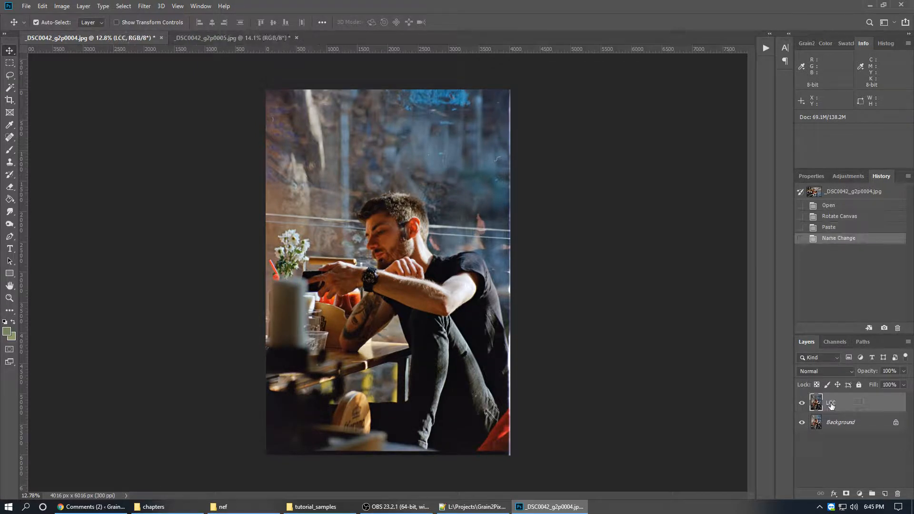
# Unlock the Background layer, rename it "no LCC" and select the LCC layer again.
pyautogui.click(836, 426)
pyautogui.click(894, 422)
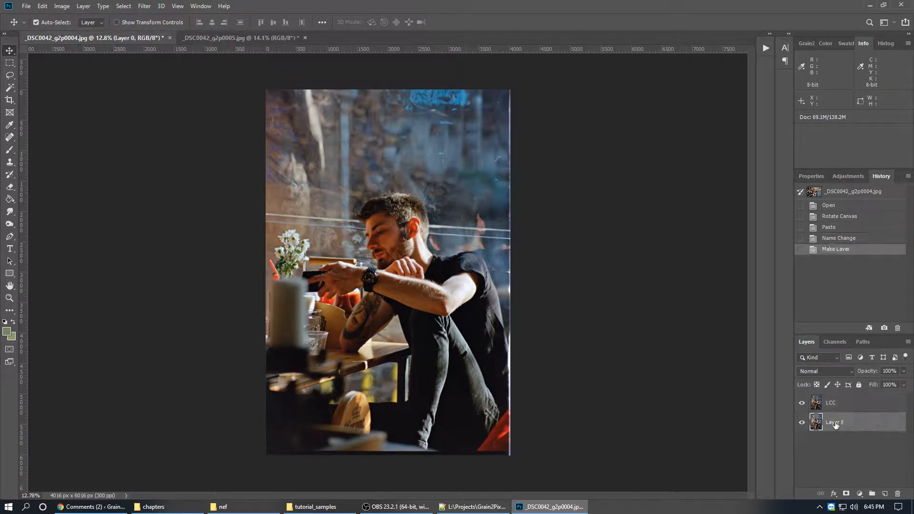
pyautogui.doubleClick(836, 423)
pyautogui.write('no LCC')
pyautogui.press('Return')
pyautogui.click(840, 407)
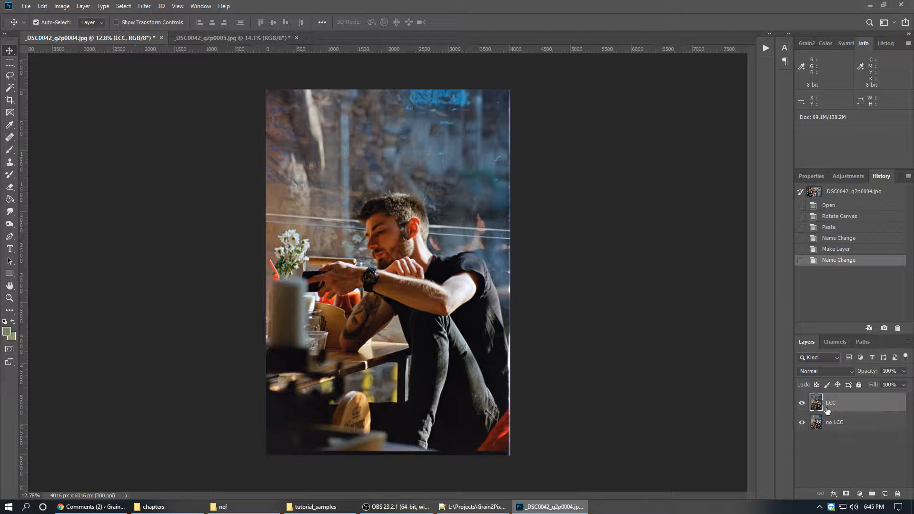
# Toggle the LCC layer's visibility repeatedly to compare the corrected and uncorrected versions of the photo.
pyautogui.click(802, 403)
pyautogui.click(801, 404)
pyautogui.click(802, 404)
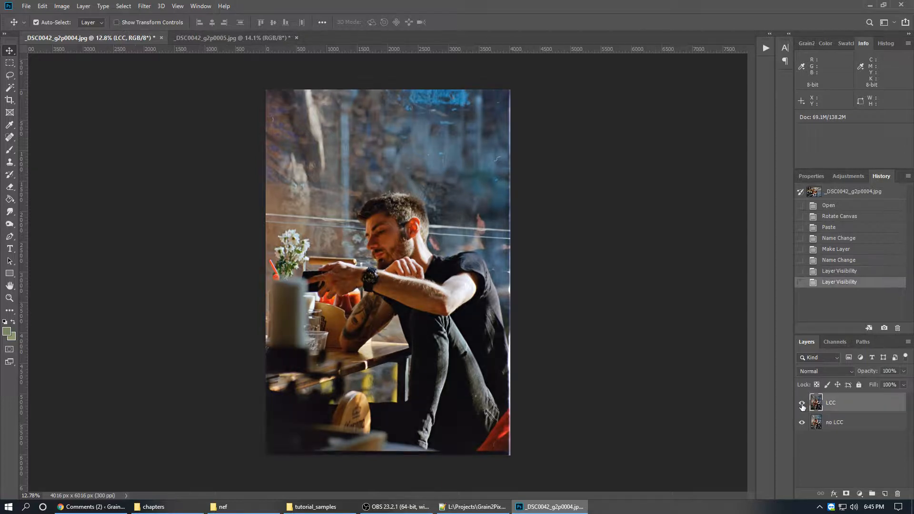
pyautogui.click(801, 404)
pyautogui.click(802, 404)
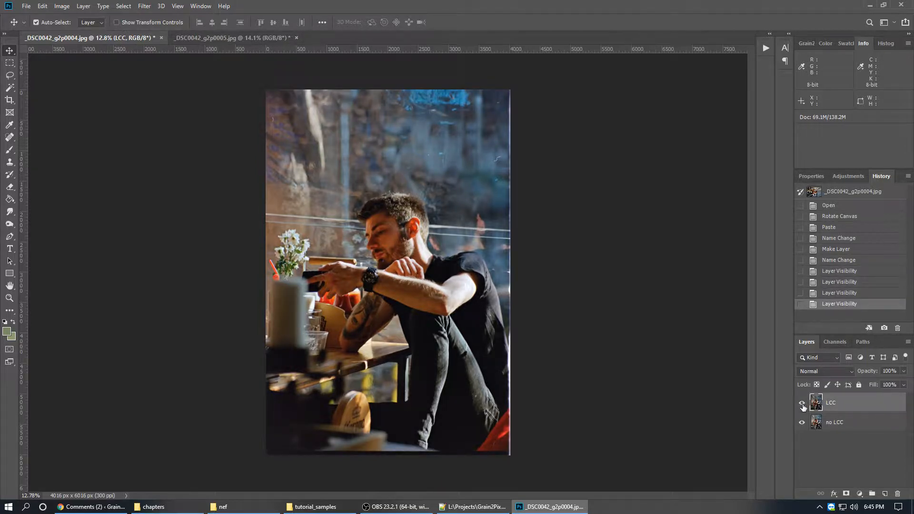
pyautogui.click(801, 404)
pyautogui.click(802, 405)
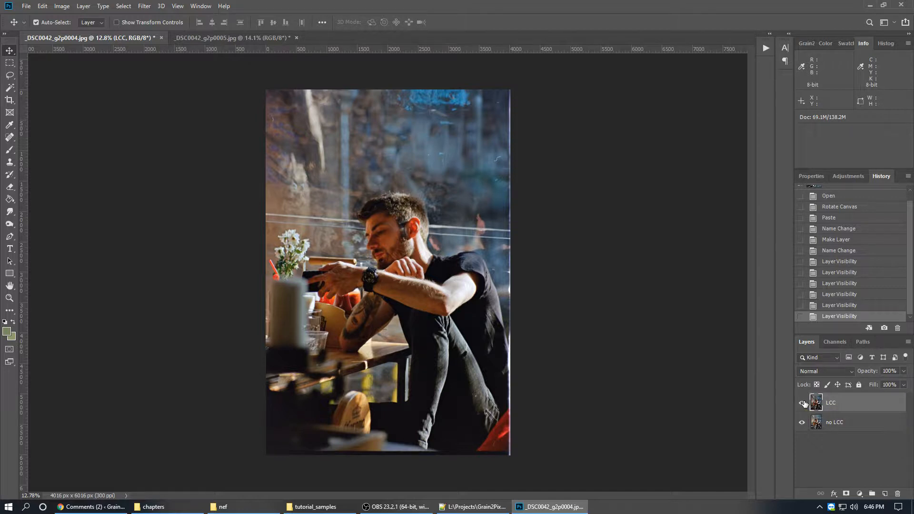
# Hide and show the LCC layer twice more to compare the light falloff with and without the correction.
pyautogui.click(802, 403)
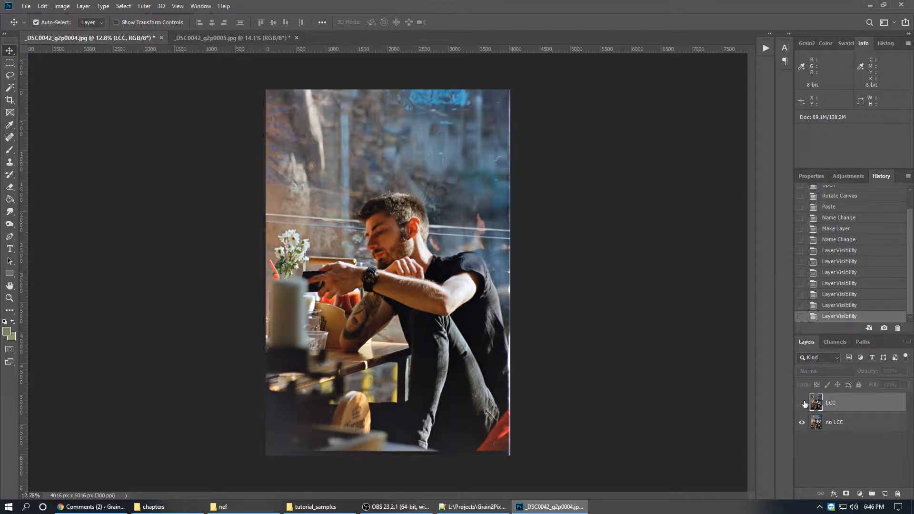
pyautogui.click(803, 403)
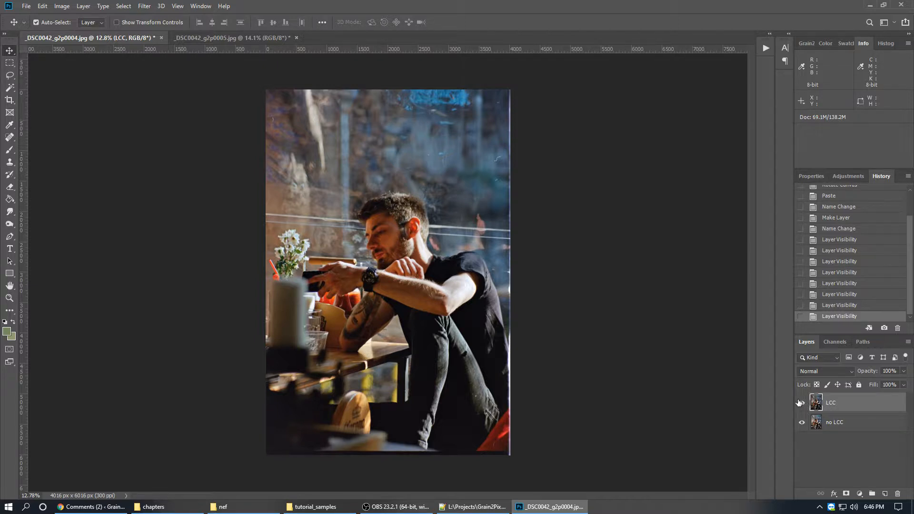
pyautogui.click(803, 404)
pyautogui.click(802, 403)
# Add a Curves adjustment layer above LCC, raise the RGB curve's midtones slightly, and compare the brightened photo with LCC hidden and shown.
pyautogui.click(848, 177)
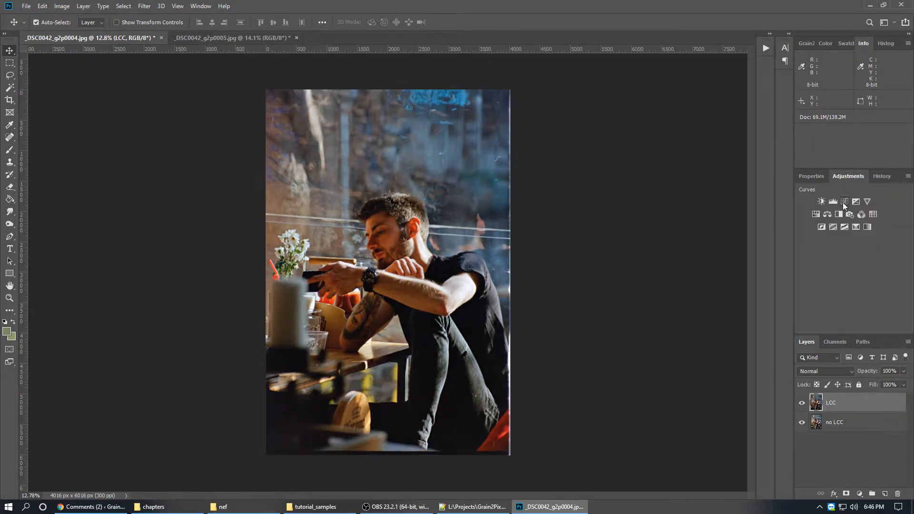
pyautogui.click(842, 203)
pyautogui.moveTo(860, 268); pyautogui.dragTo(859, 263)
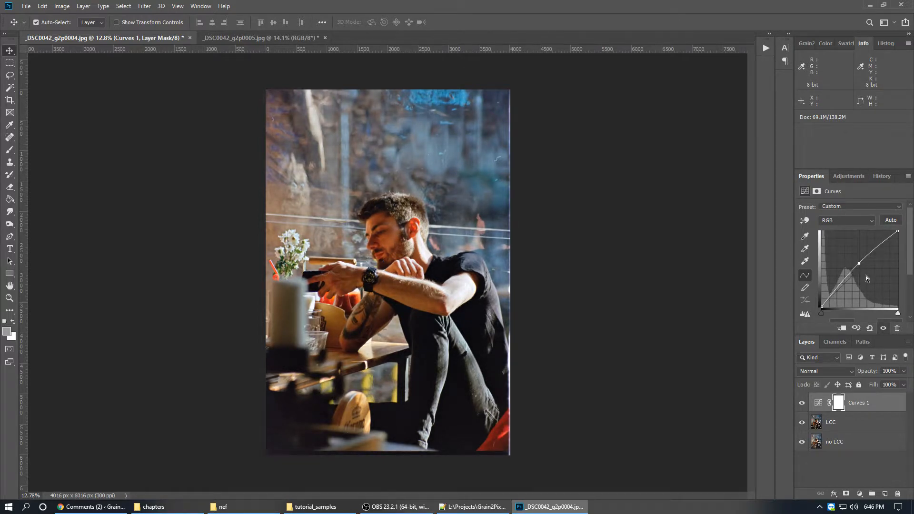
pyautogui.moveTo(859, 263)
pyautogui.mouseDown()
pyautogui.moveTo(871, 241)
pyautogui.moveTo(870, 259)
pyautogui.moveTo(865, 254)
pyautogui.mouseUp()
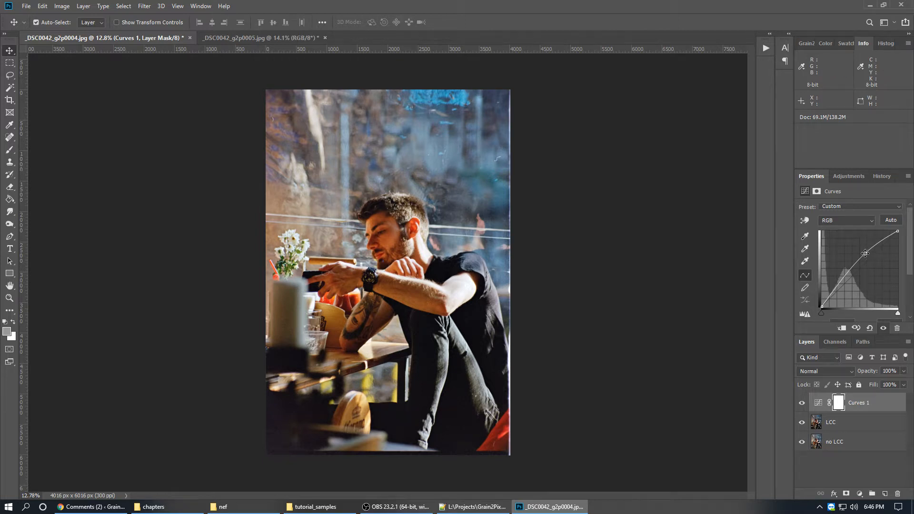
pyautogui.moveTo(865, 254); pyautogui.dragTo(869, 256)
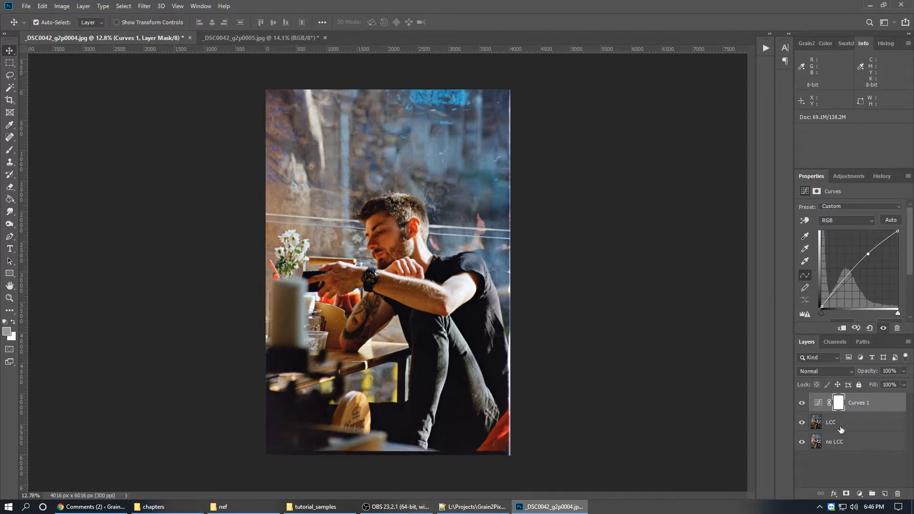
pyautogui.click(801, 422)
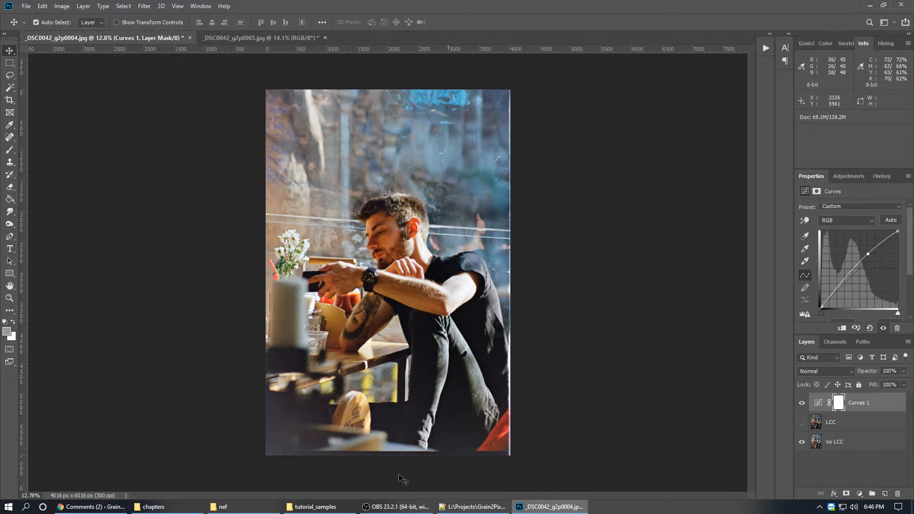
pyautogui.click(802, 422)
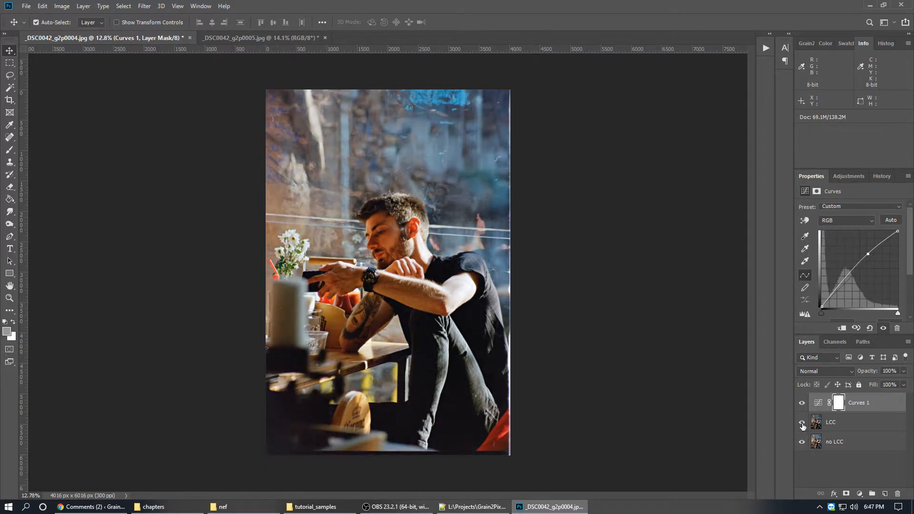